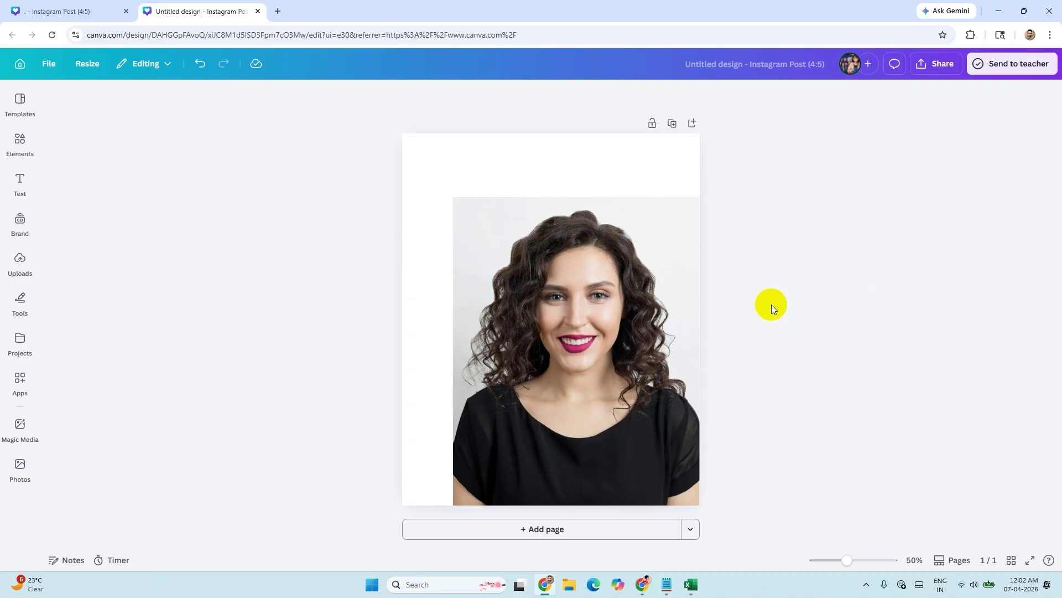
# Move the portrait photo to the page's upper-left corner and enlarge it to fill the whole page
pyautogui.click(659, 324)
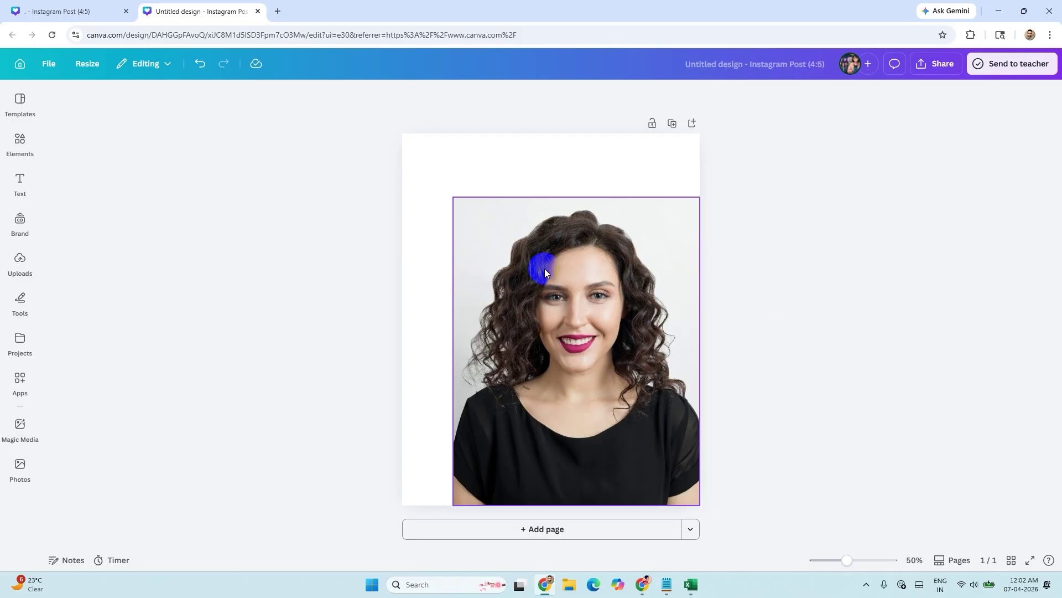
pyautogui.moveTo(545, 267); pyautogui.dragTo(535, 227)
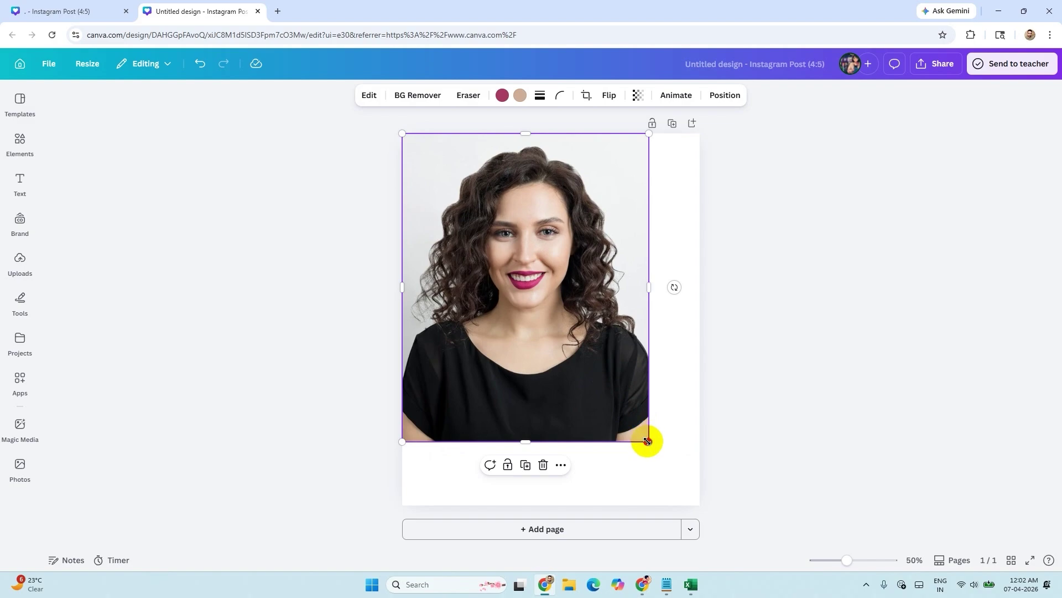
pyautogui.moveTo(647, 441); pyautogui.dragTo(698, 505)
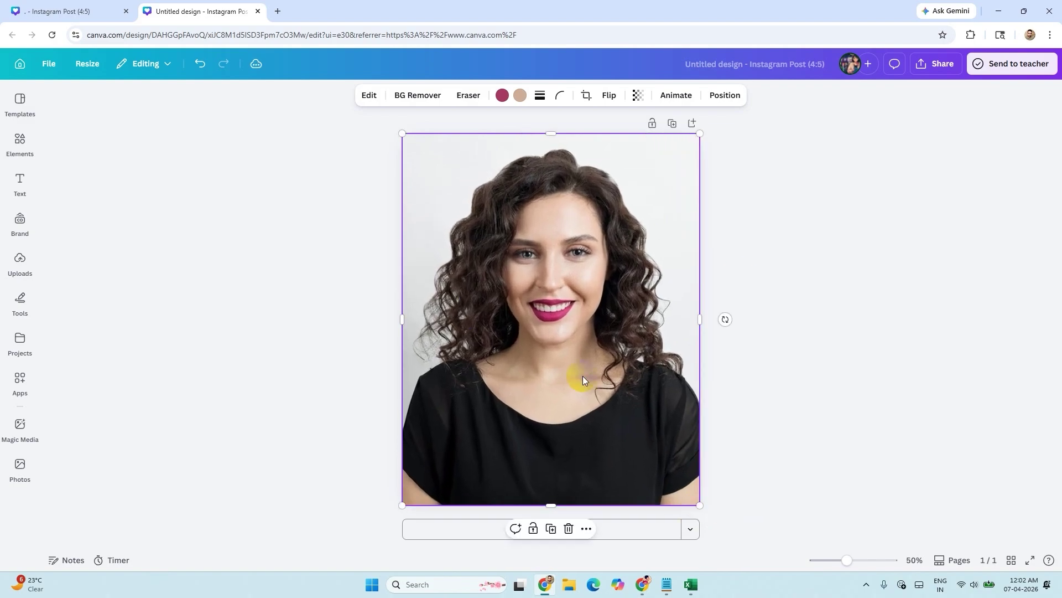
pyautogui.click(781, 264)
pyautogui.click(580, 262)
pyautogui.click(246, 210)
# Search the elements library for "letter frames" and show all the frame results
pyautogui.click(17, 153)
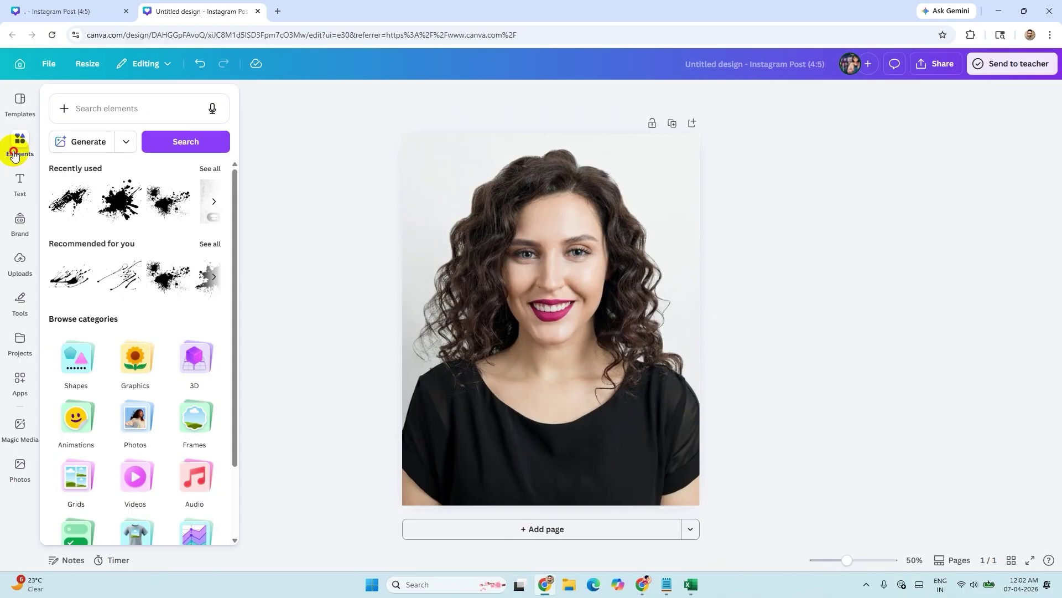
pyautogui.click(102, 106)
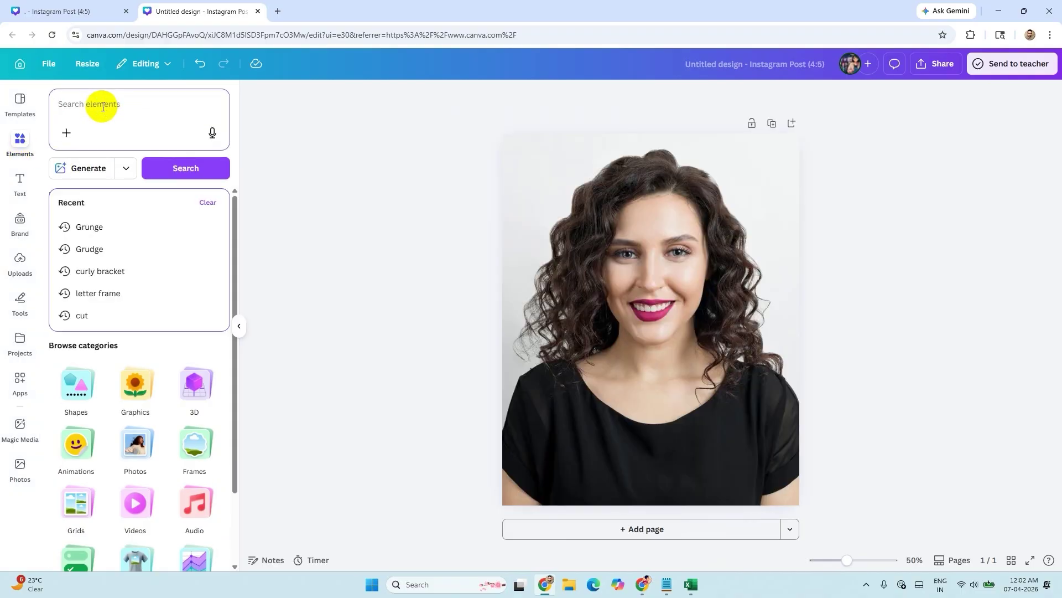
pyautogui.write('letter f')
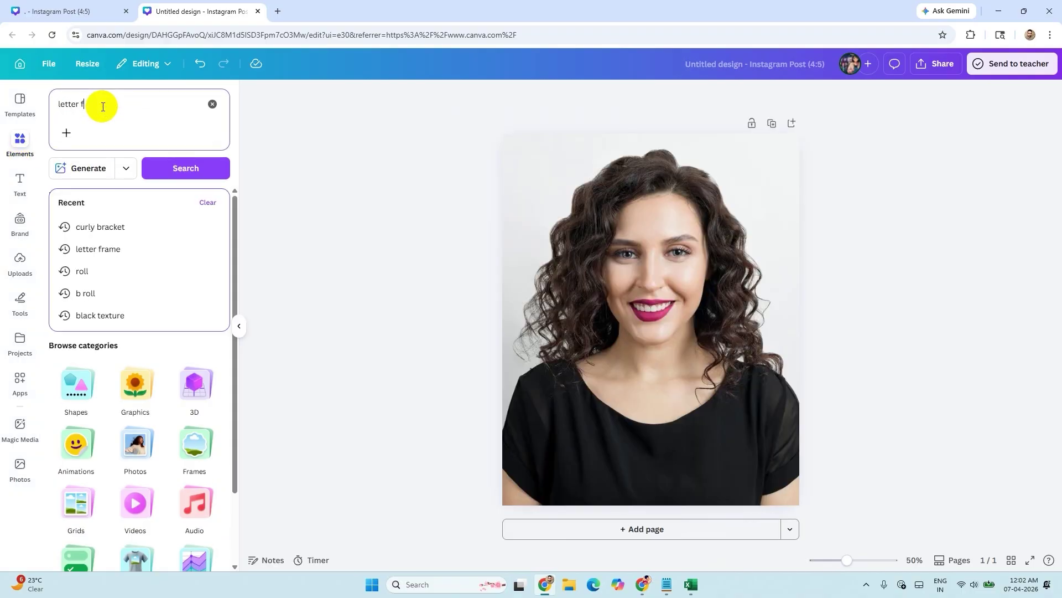
pyautogui.write('rames')
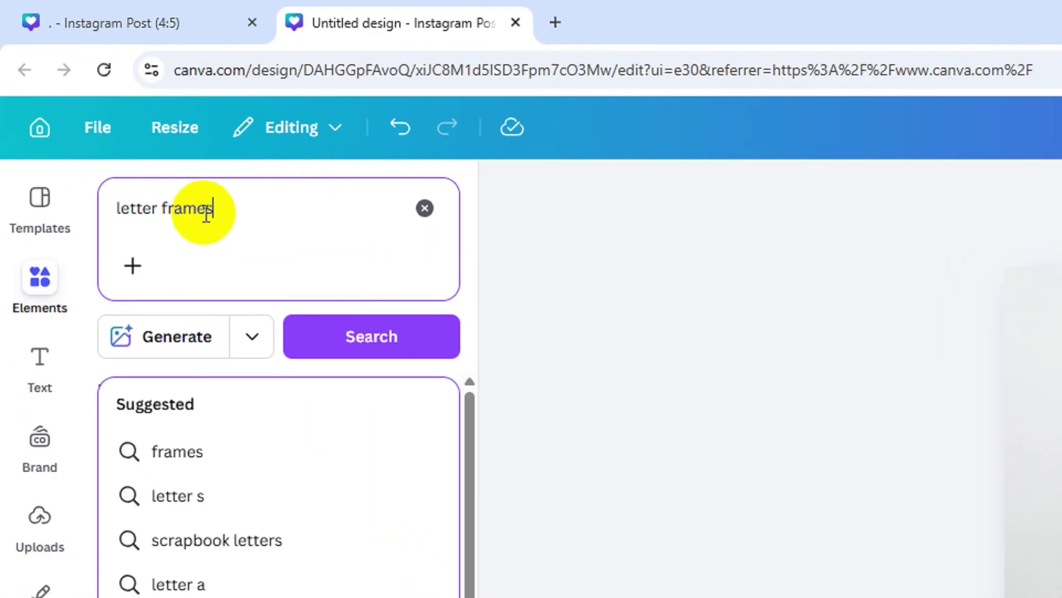
pyautogui.press('Return')
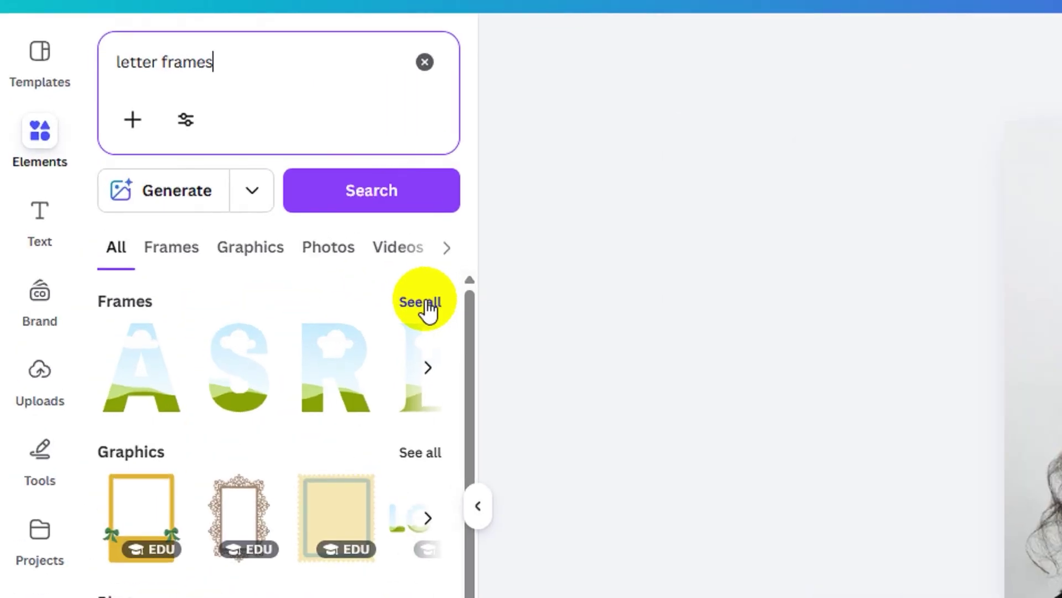
pyautogui.click(427, 306)
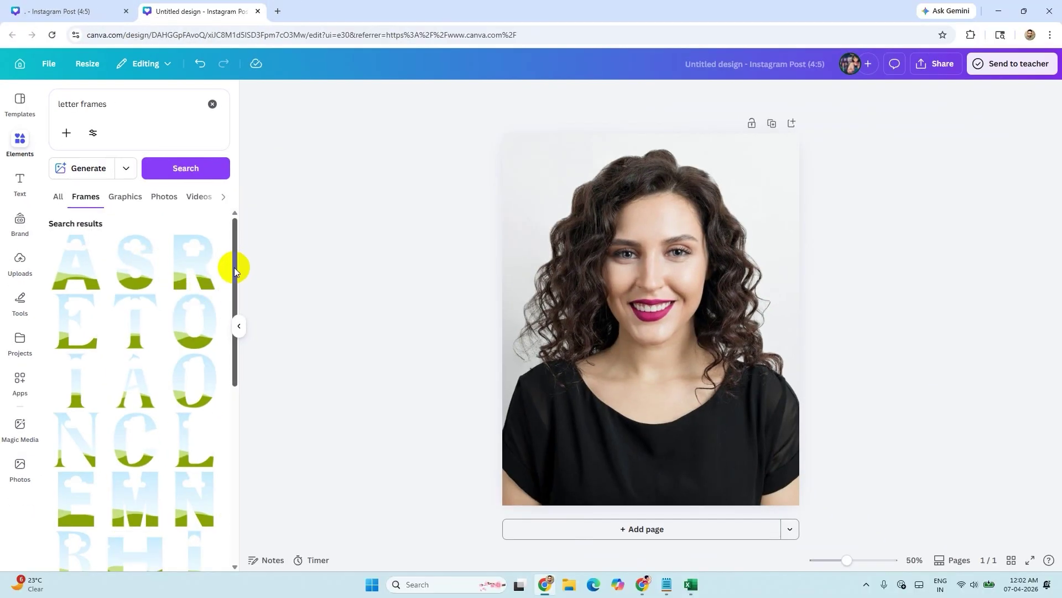
# Add the letter frames H, O, P and E to the page from the search results
pyautogui.moveTo(234, 267)
pyautogui.mouseDown()
pyautogui.moveTo(231, 297)
pyautogui.moveTo(232, 253)
pyautogui.mouseUp()
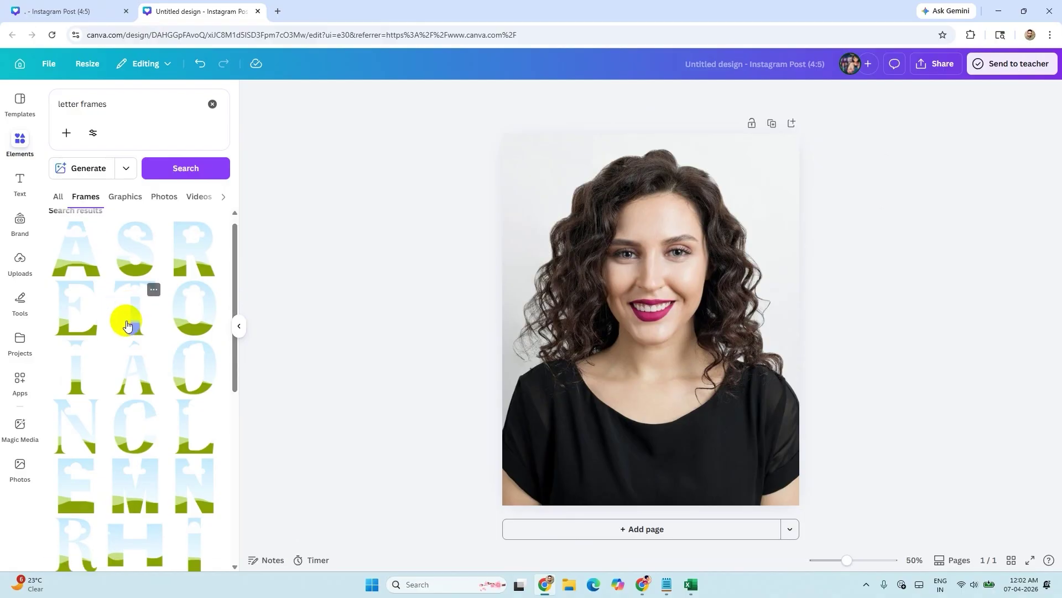
pyautogui.scroll(-3, 126, 320)
pyautogui.scroll(-3, 126, 326)
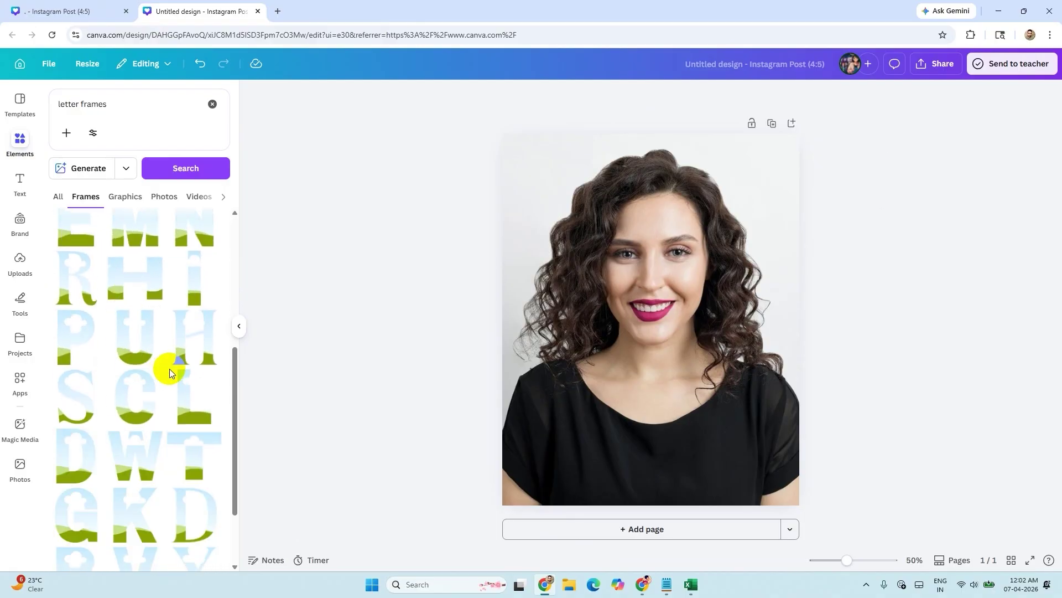
pyautogui.scroll(5, 189, 388)
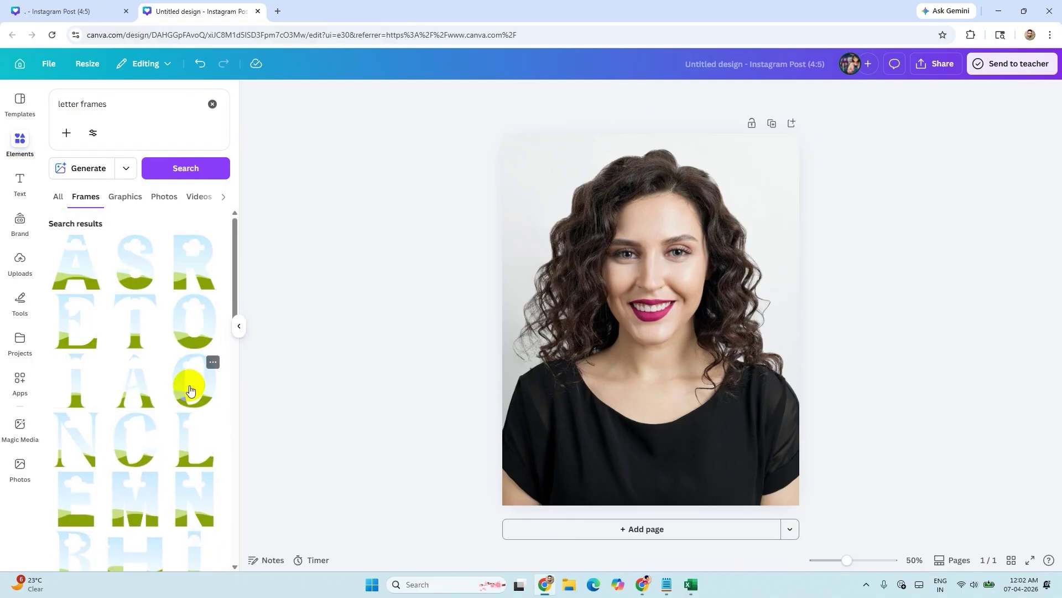
pyautogui.click(196, 328)
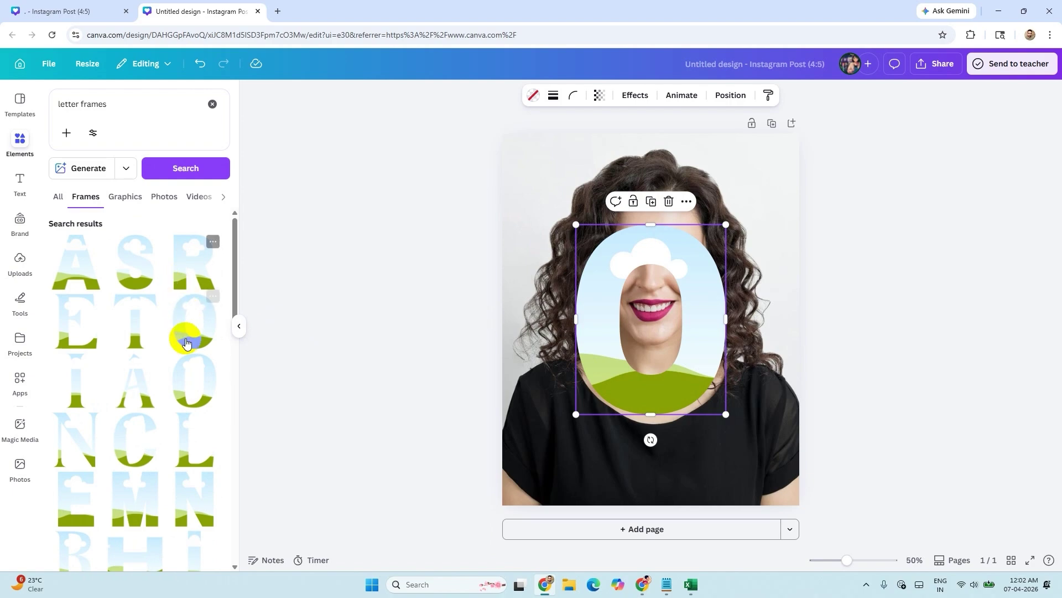
pyautogui.scroll(-2, 144, 461)
pyautogui.click(145, 461)
pyautogui.scroll(-3, 147, 434)
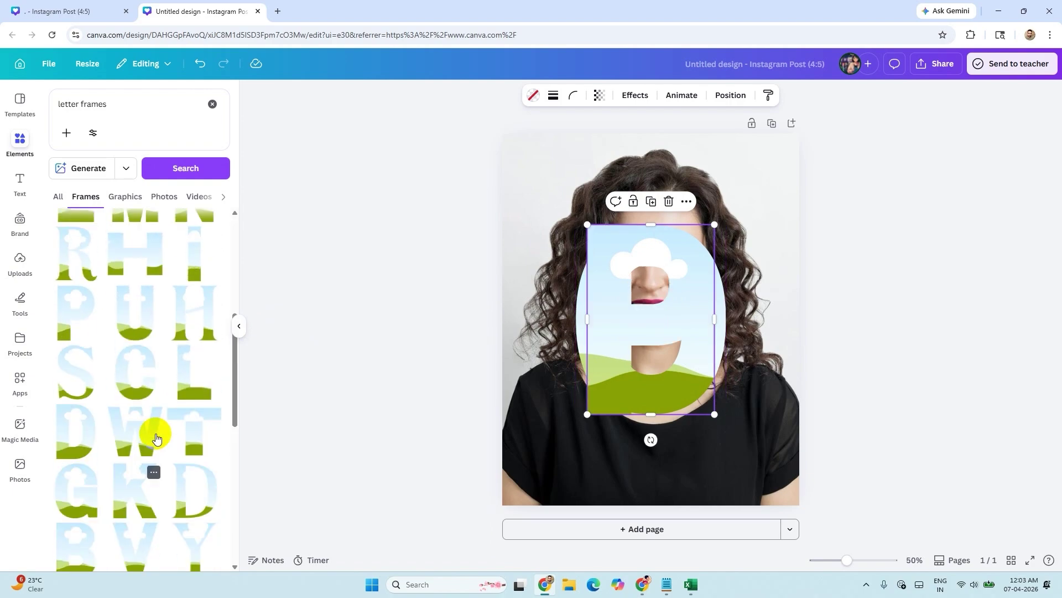
pyautogui.scroll(5, 88, 320)
pyautogui.scroll(-3, 166, 367)
pyautogui.moveTo(166, 367); pyautogui.dragTo(612, 344)
pyautogui.click(671, 203)
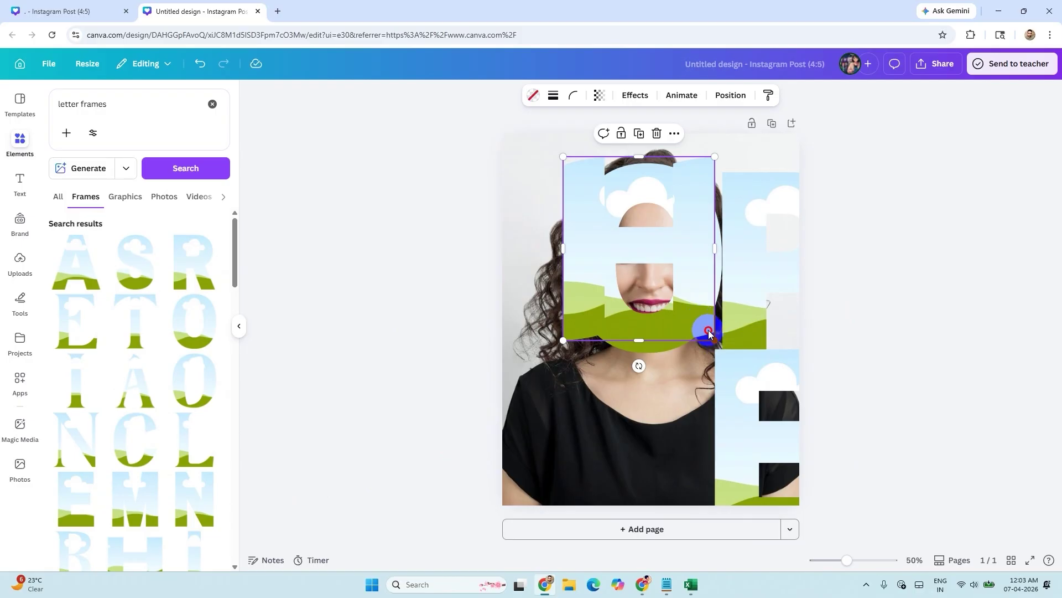
# Shrink the letter frames and space them in a vertical stack down the portrait's middle, spelling HOPE
pyautogui.moveTo(709, 331); pyautogui.dragTo(649, 197)
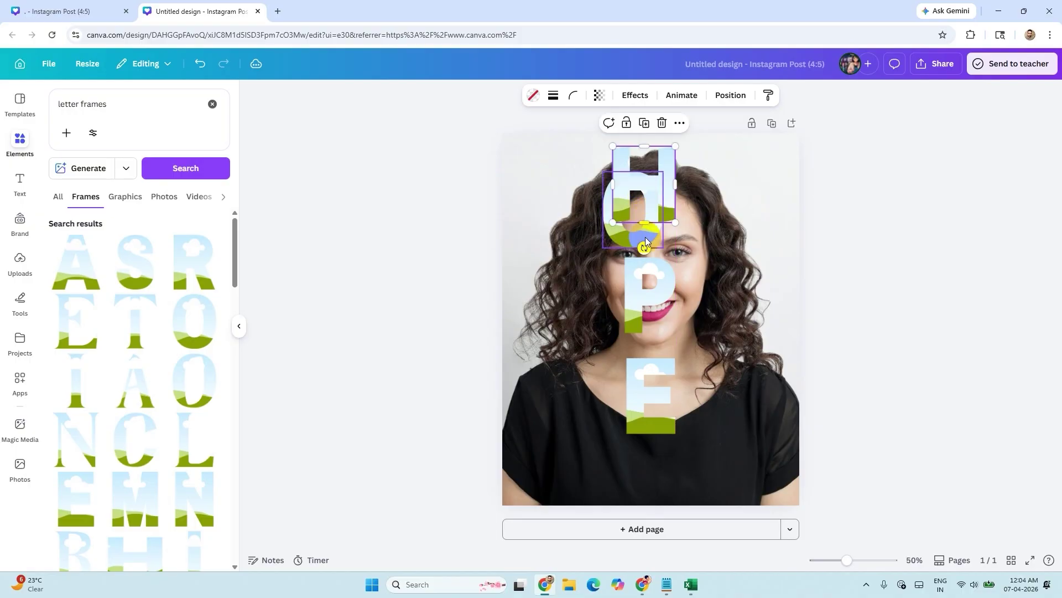
pyautogui.moveTo(651, 370); pyautogui.dragTo(650, 425)
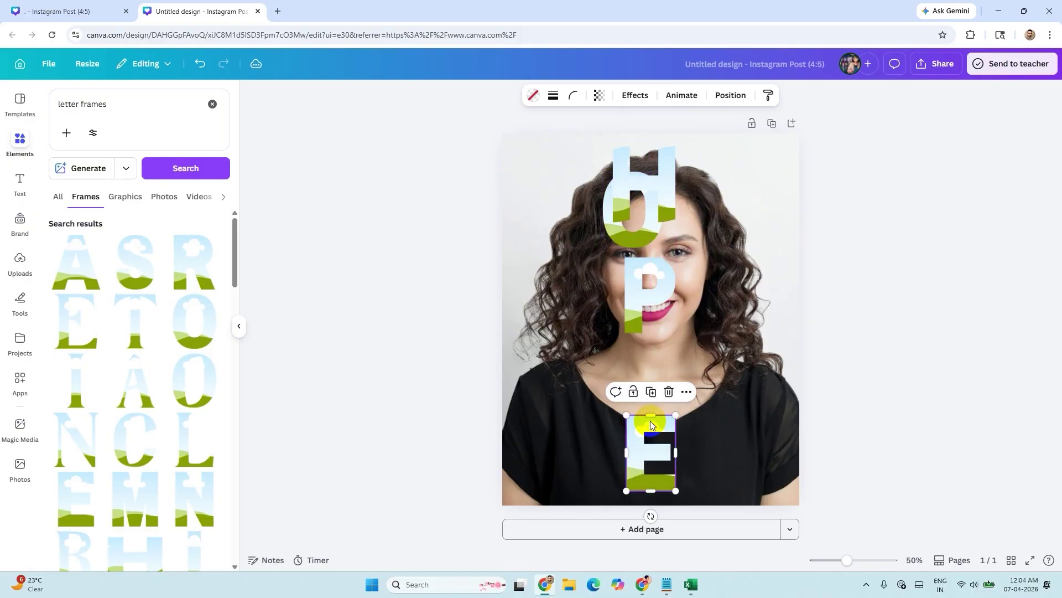
pyautogui.moveTo(645, 204); pyautogui.dragTo(645, 266)
pyautogui.moveTo(645, 344); pyautogui.dragTo(647, 377)
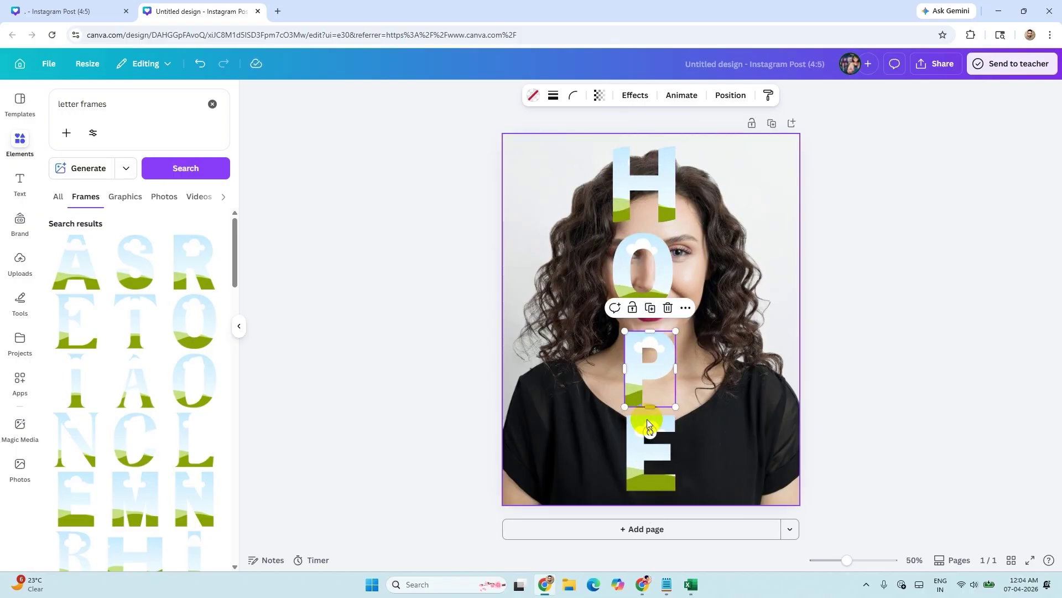
pyautogui.moveTo(647, 423)
pyautogui.mouseDown()
pyautogui.moveTo(645, 445)
pyautogui.moveTo(648, 426)
pyautogui.mouseUp()
pyautogui.click(872, 319)
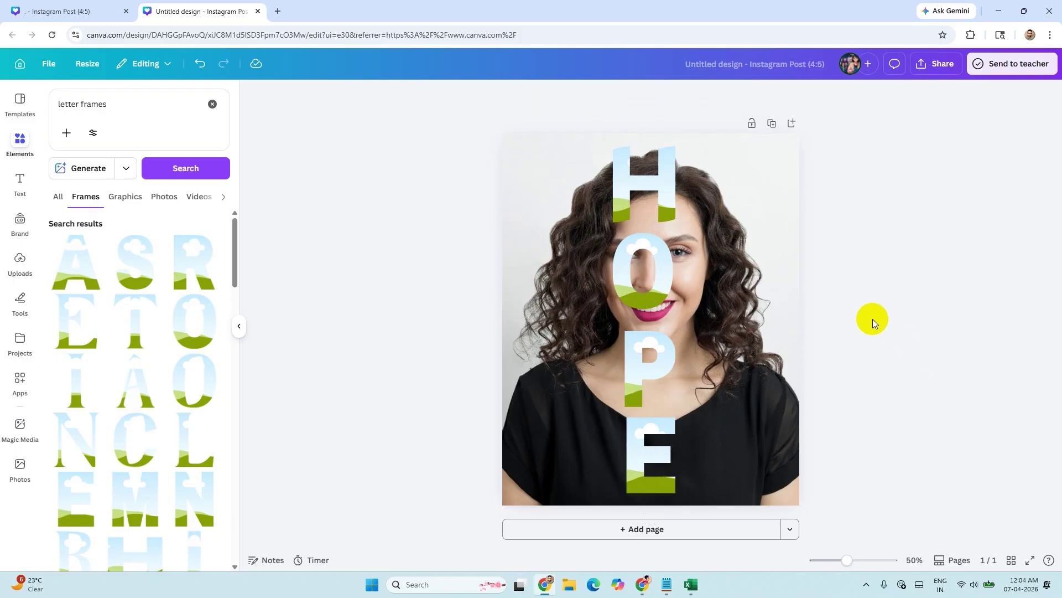
# Align the H, O, P and E frames to the page's horizontal center
pyautogui.click(636, 178)
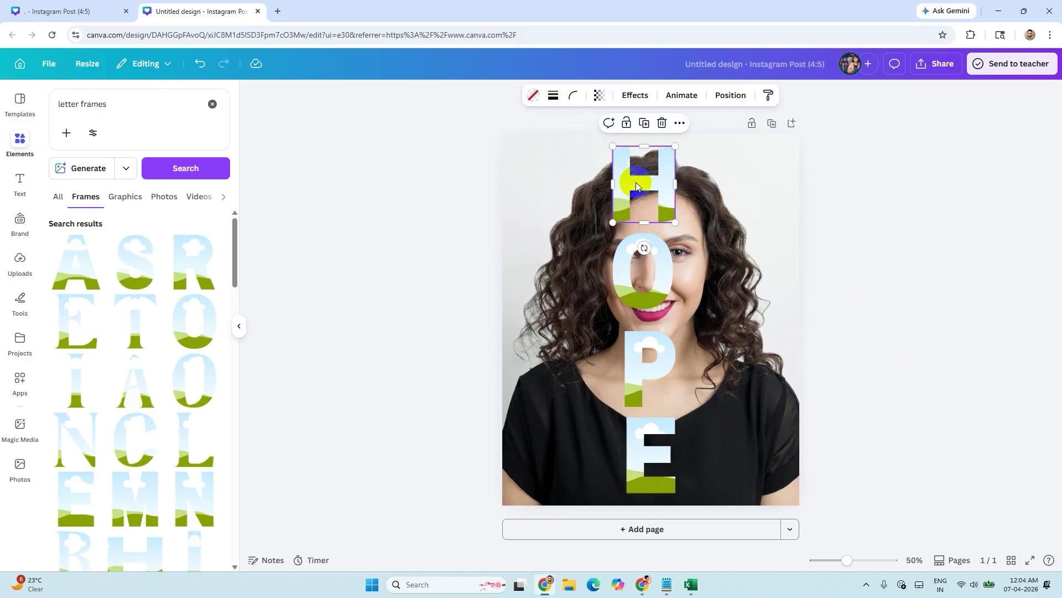
pyautogui.click(739, 98)
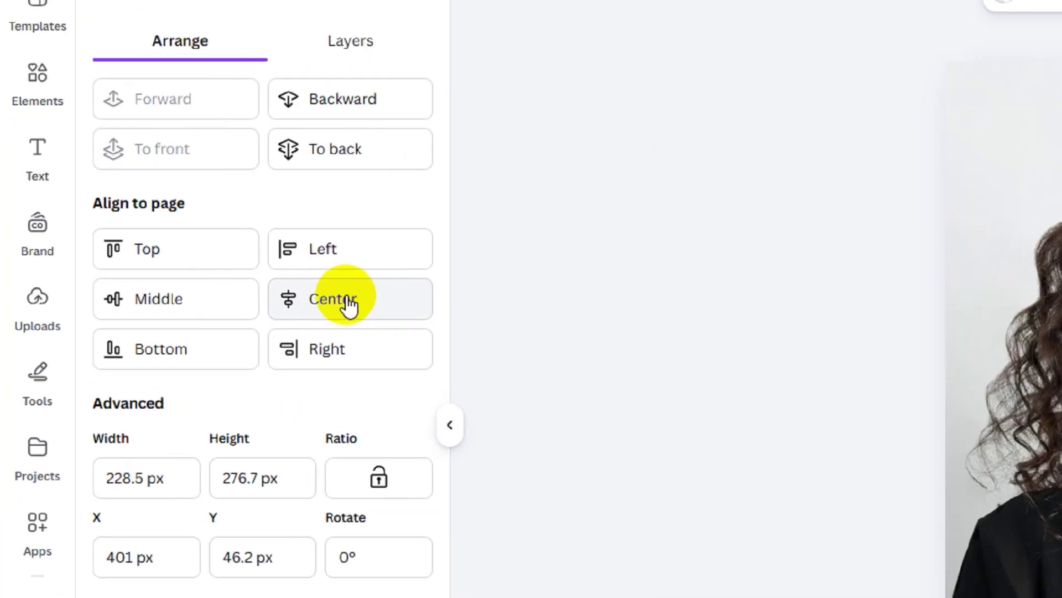
pyautogui.click(184, 260)
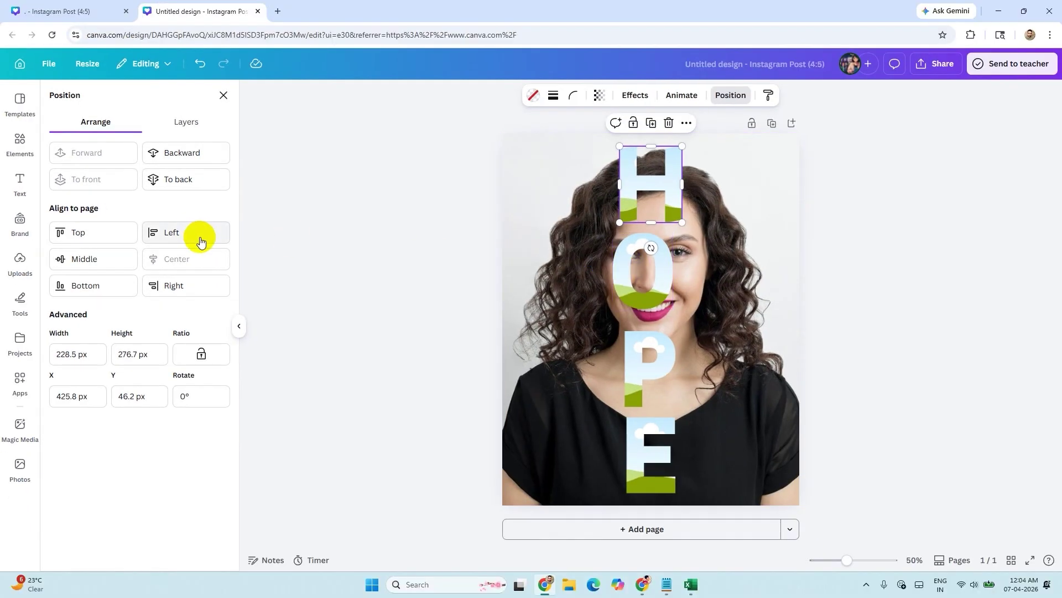
pyautogui.click(648, 270)
pyautogui.click(188, 259)
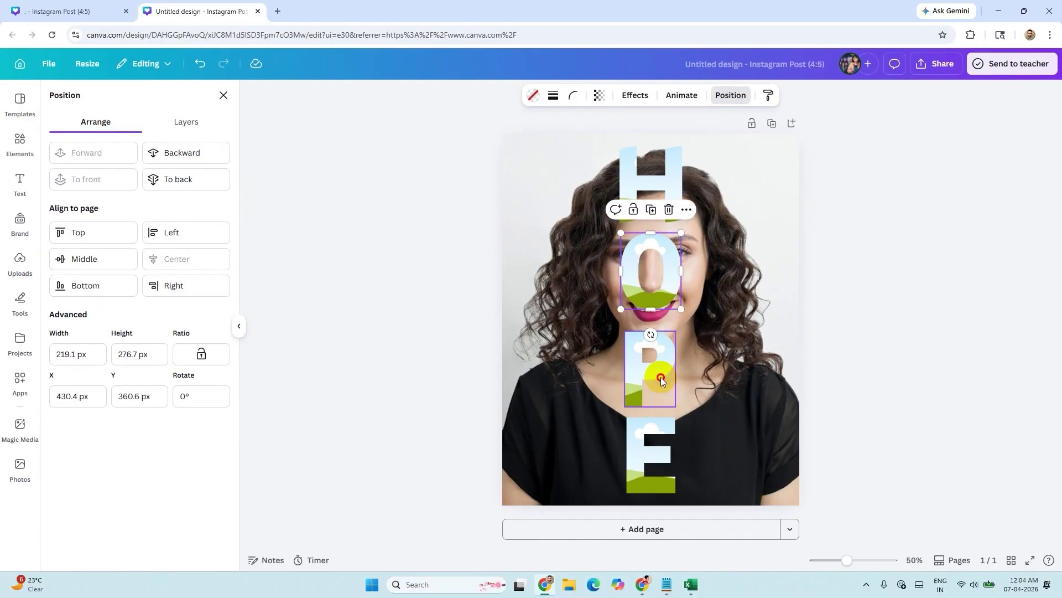
pyautogui.click(661, 376)
pyautogui.click(185, 258)
pyautogui.moveTo(564, 438); pyautogui.dragTo(504, 419)
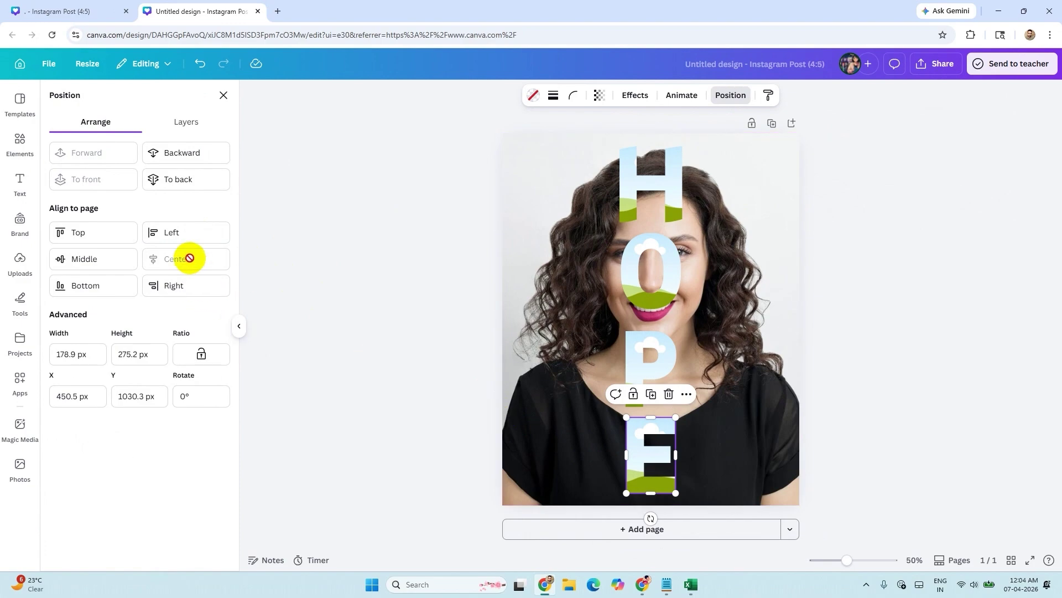
pyautogui.click(396, 271)
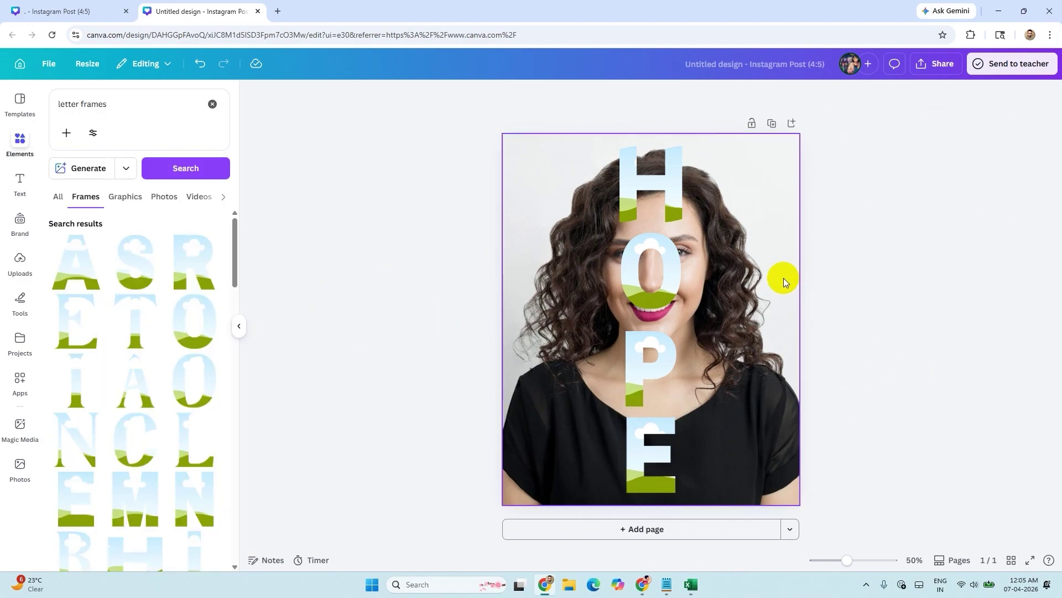
# Give the H frame a solid stroke with a weight of 4
pyautogui.click(649, 195)
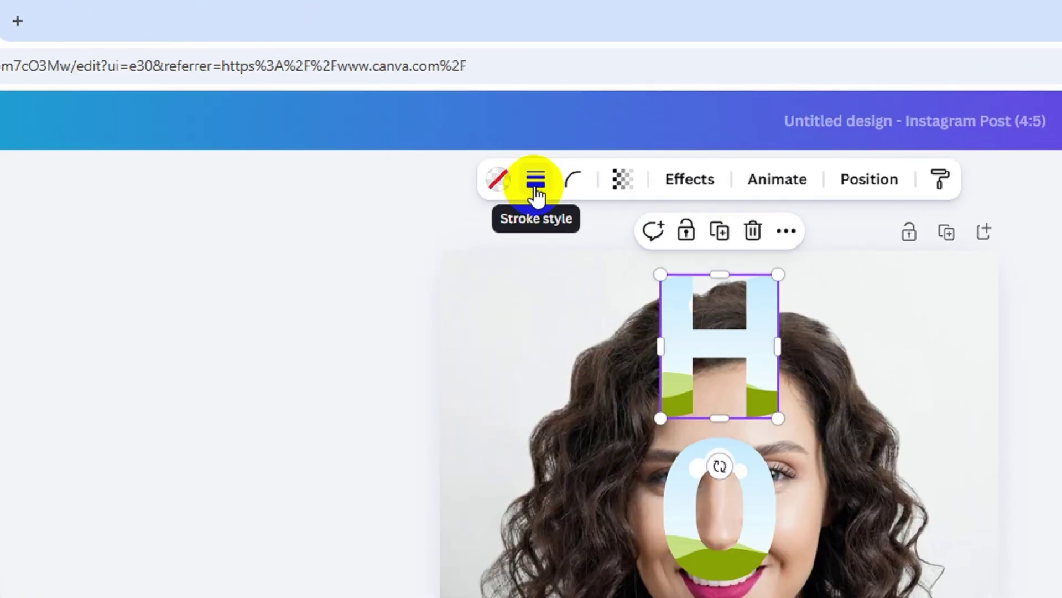
pyautogui.click(535, 188)
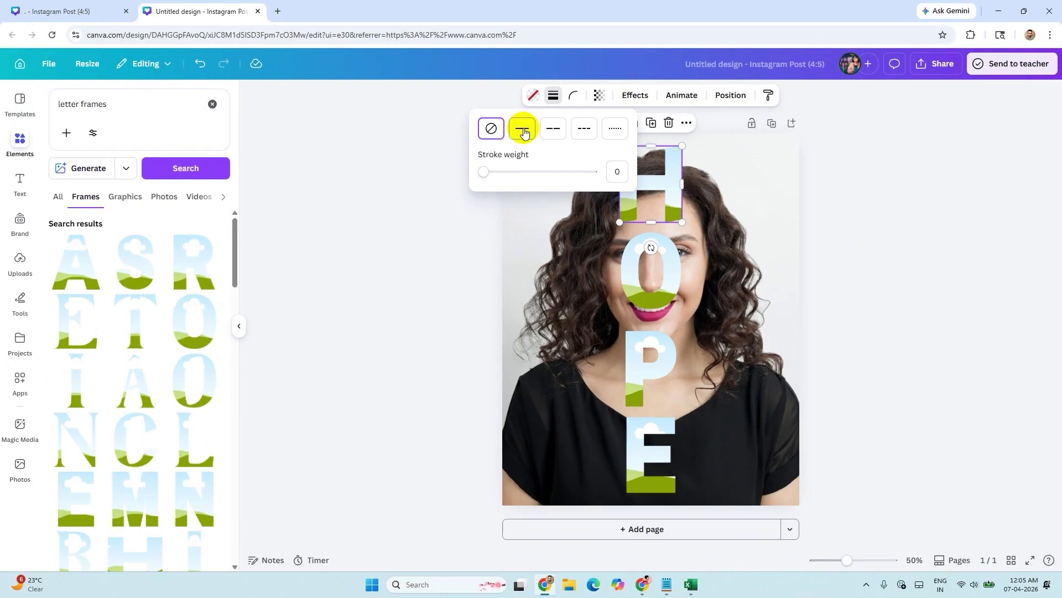
pyautogui.click(523, 131)
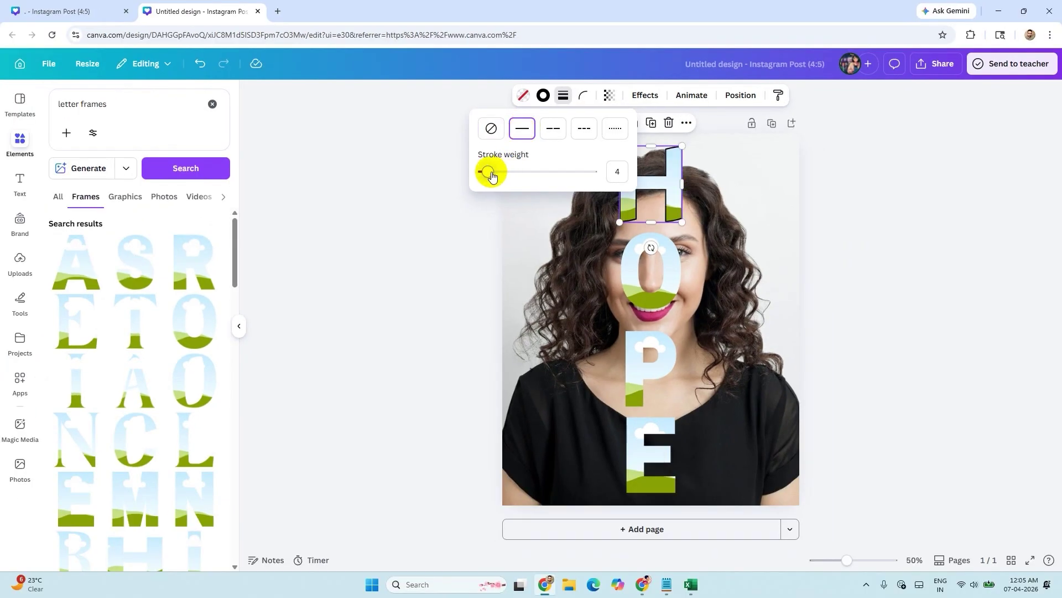
pyautogui.moveTo(493, 176); pyautogui.dragTo(495, 175)
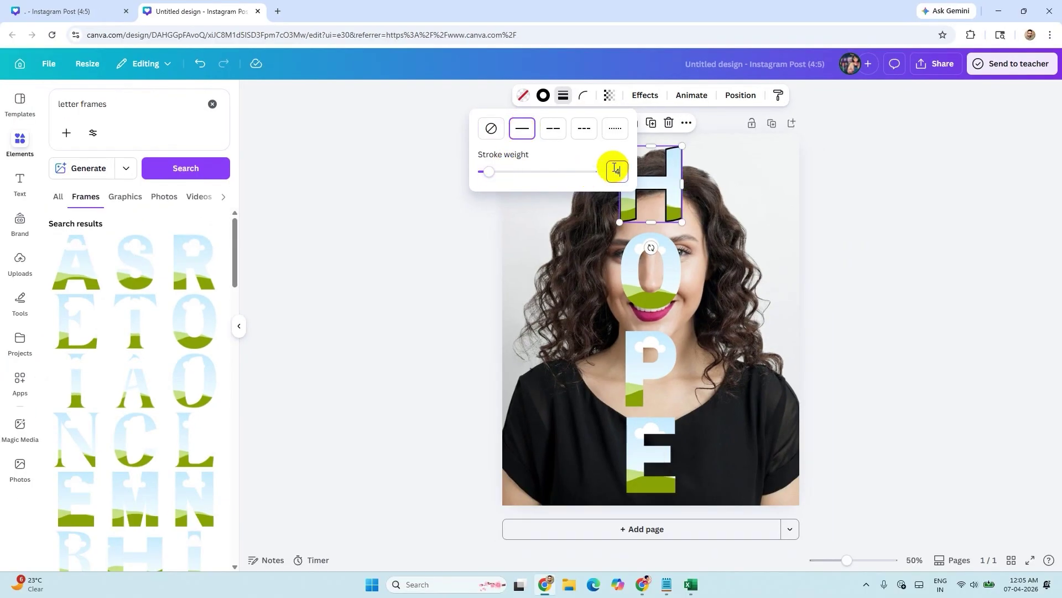
pyautogui.press('Return')
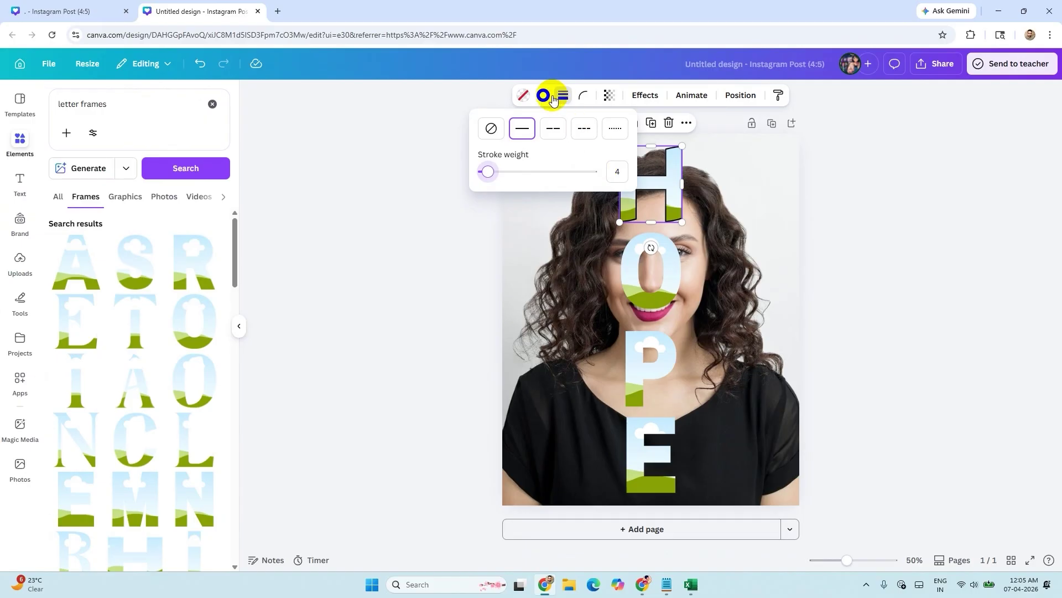
# Set the H frame's stroke color to white
pyautogui.click(543, 97)
pyautogui.click(543, 96)
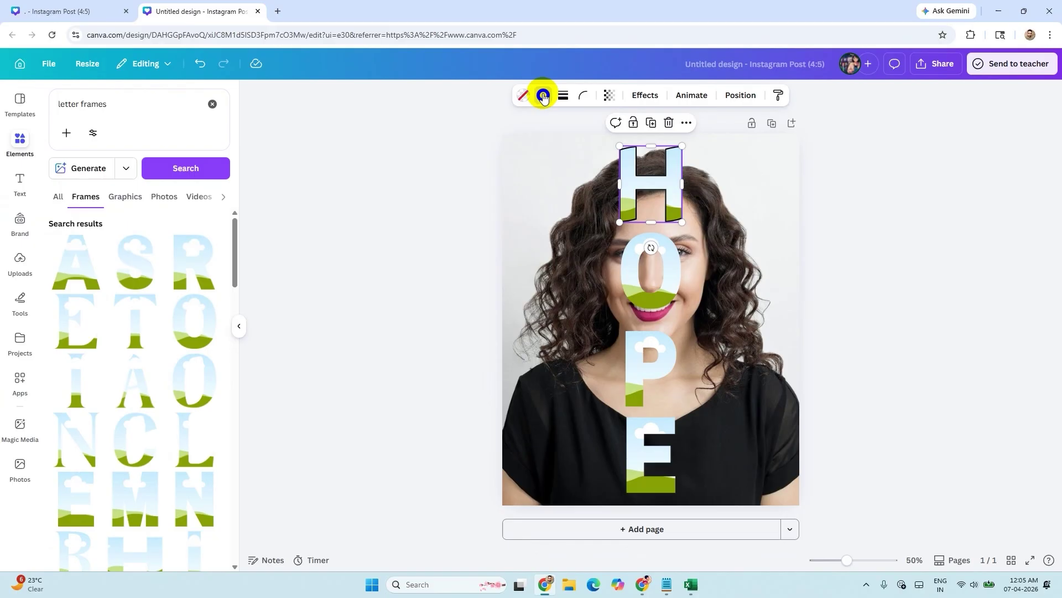
pyautogui.click(532, 191)
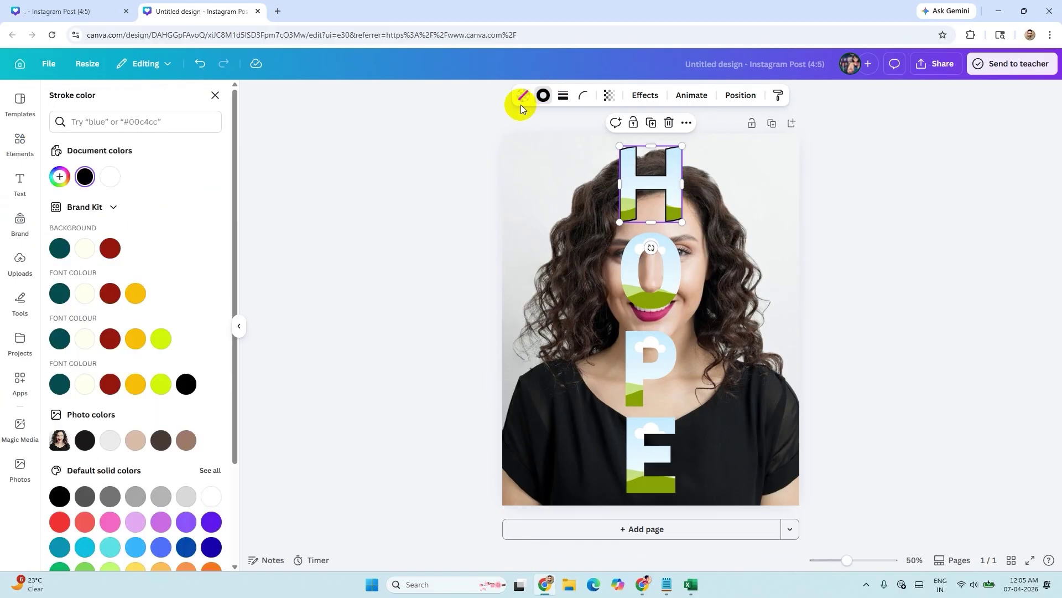
pyautogui.click(107, 181)
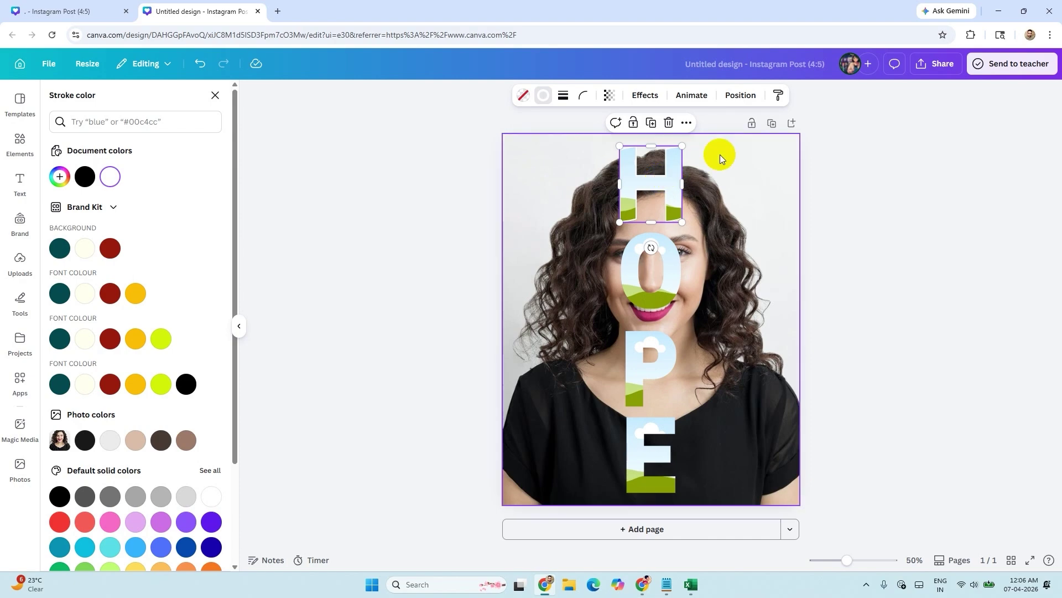
# Copy the H frame's white stroke style onto the O, P and E frames
pyautogui.click(779, 95)
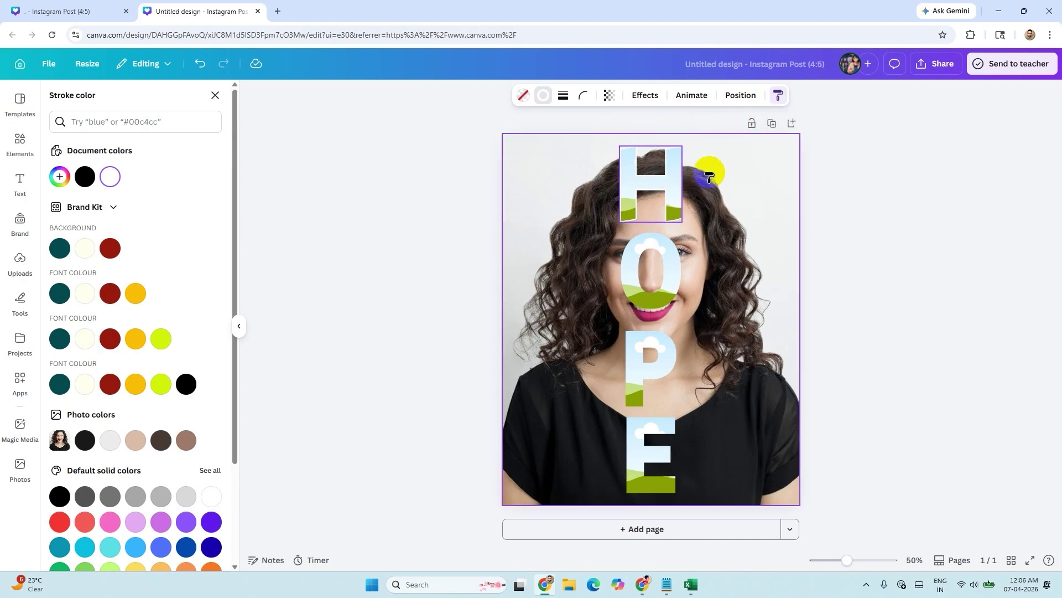
pyautogui.click(659, 271)
pyautogui.click(779, 96)
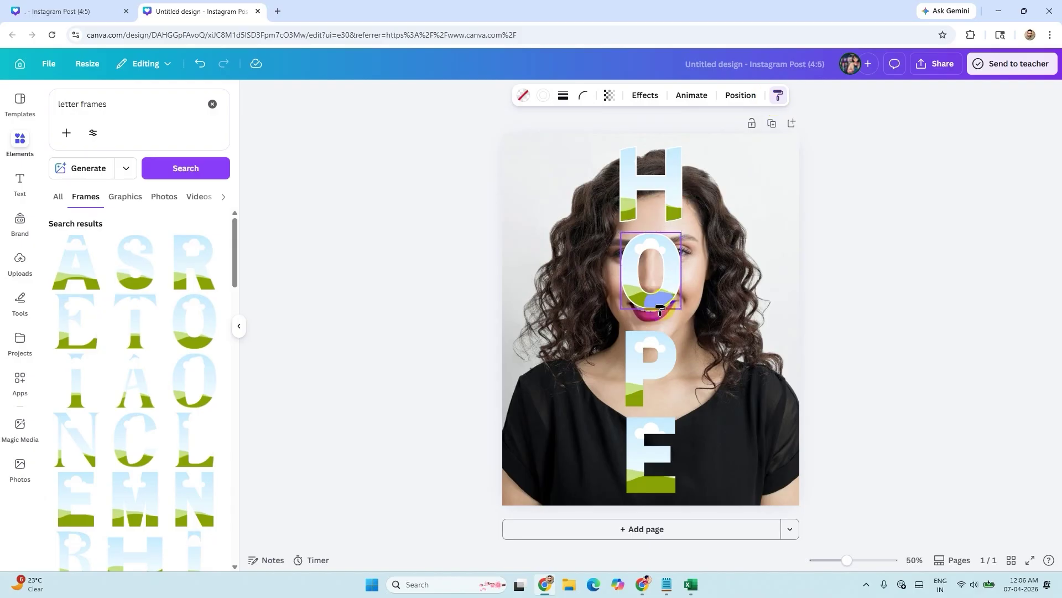
pyautogui.click(646, 352)
pyautogui.click(780, 96)
pyautogui.click(646, 437)
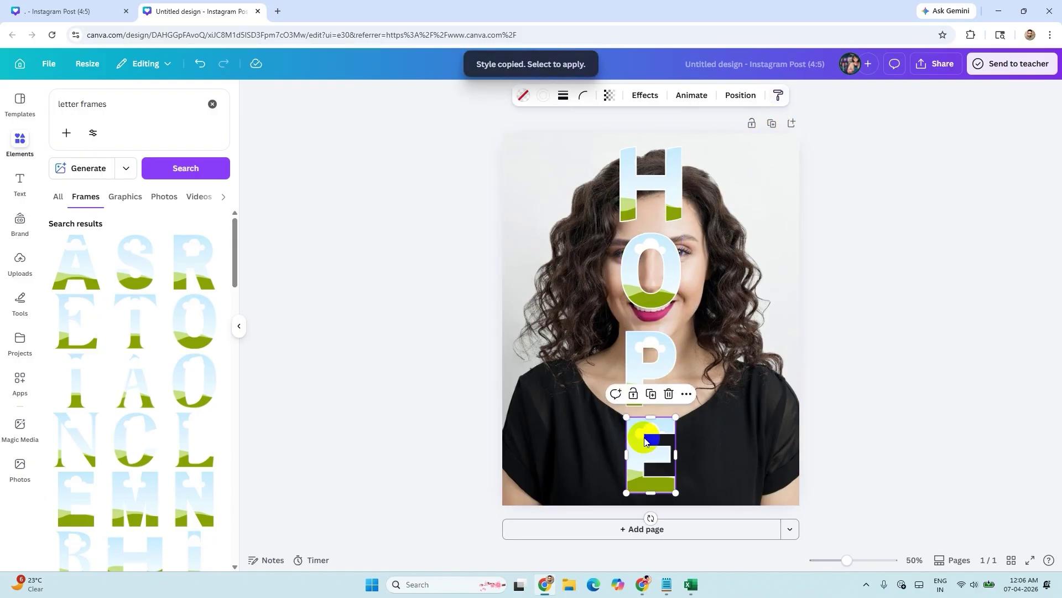
# Fill the H frame with a duplicate of the portrait, enlarging and shifting its crop to line up with the full-page portrait
pyautogui.click(742, 236)
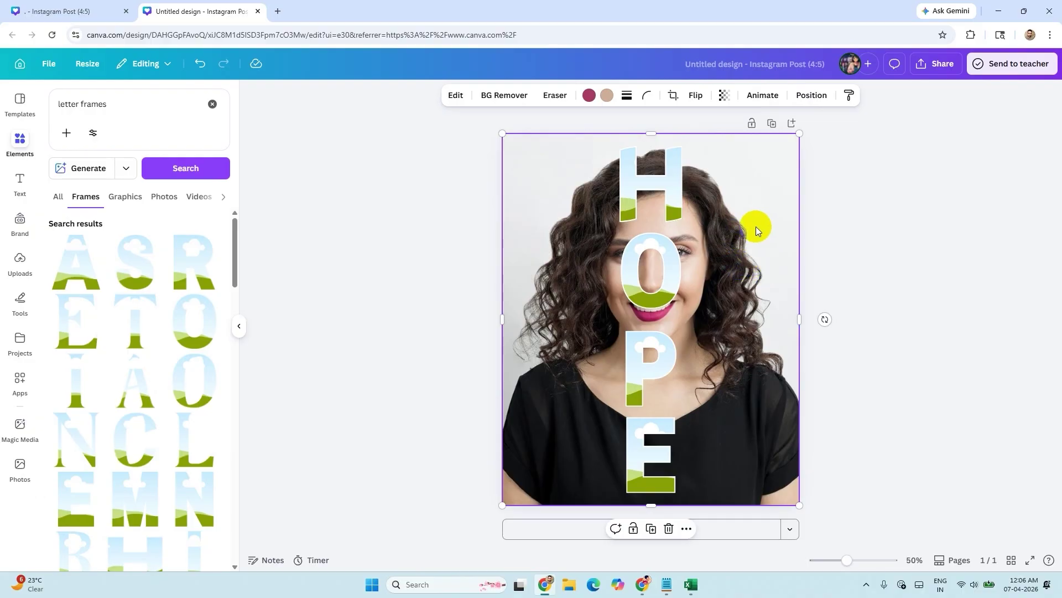
pyautogui.hotkey('ctrl', 'alt', ']')
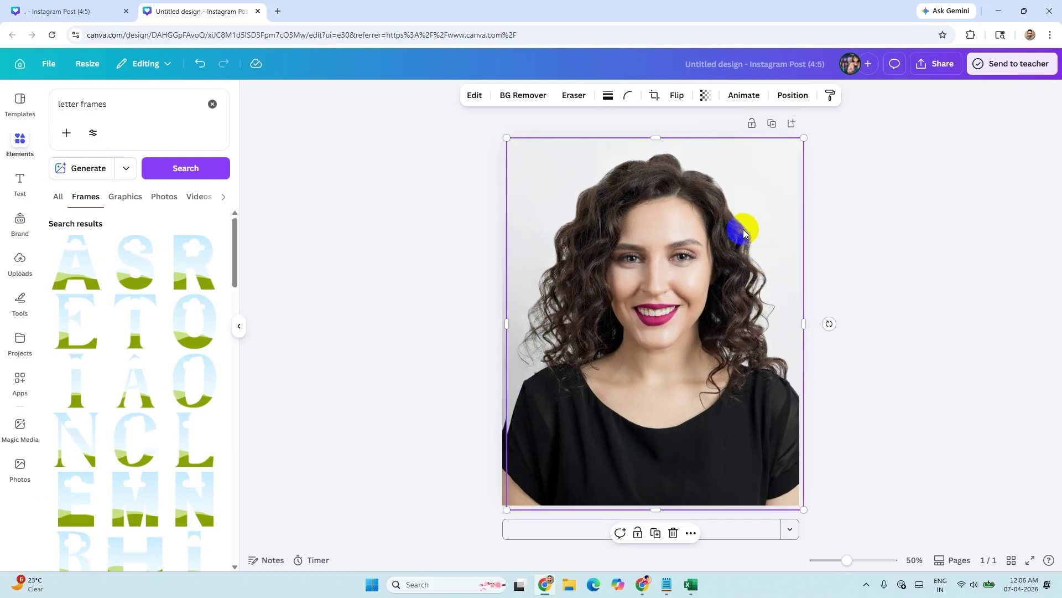
pyautogui.moveTo(635, 230); pyautogui.dragTo(652, 195)
pyautogui.doubleClick(644, 197)
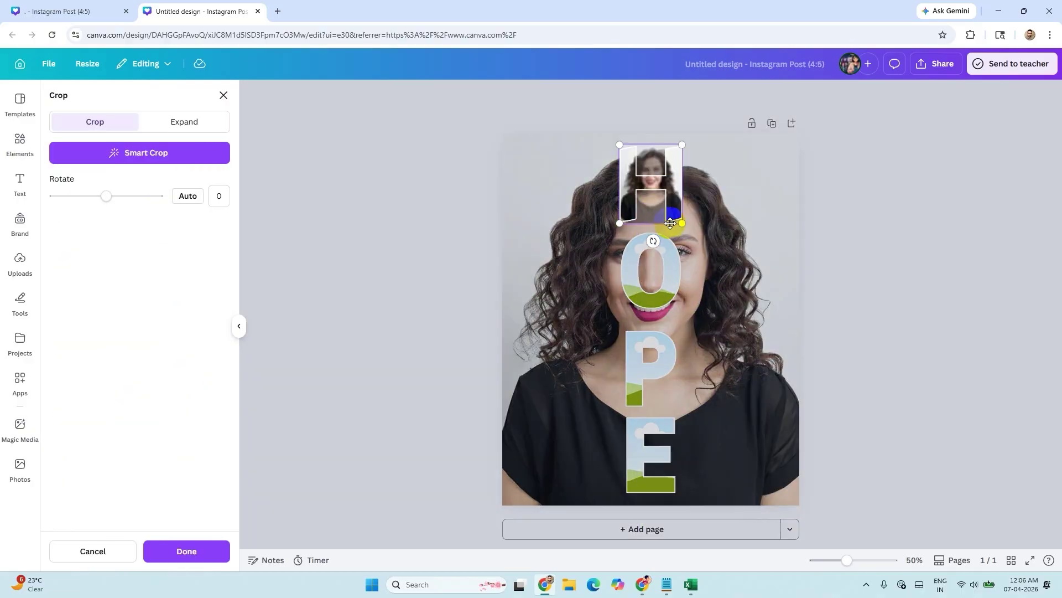
pyautogui.moveTo(711, 292); pyautogui.dragTo(605, 340)
pyautogui.moveTo(704, 379); pyautogui.dragTo(798, 512)
pyautogui.press('Return')
# Place a portrait duplicate in the O frame and scale its crop to page size, matching the portrait behind it
pyautogui.click(740, 277)
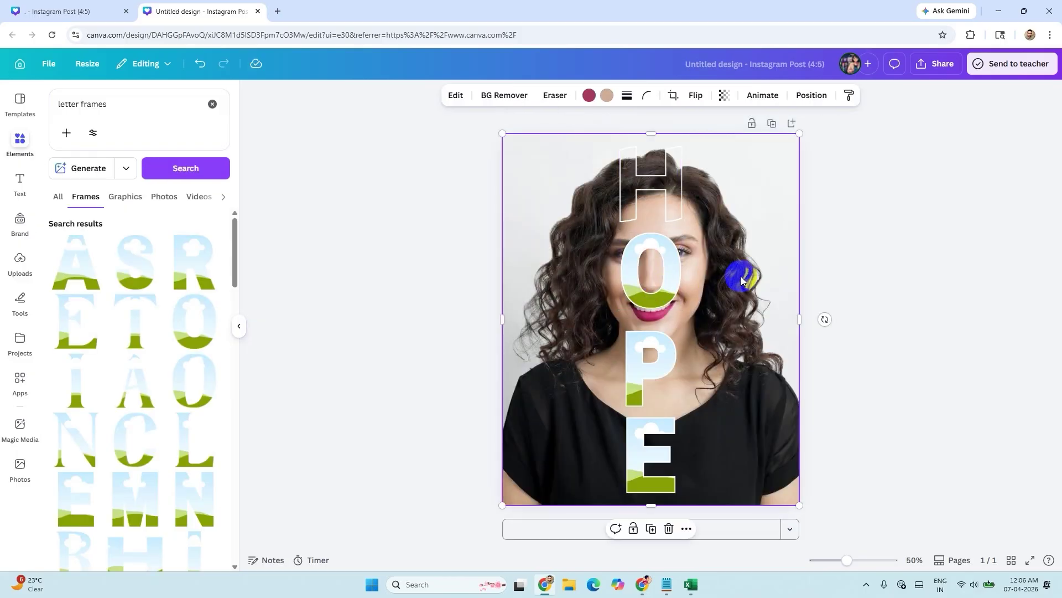
pyautogui.hotkey('ctrl', 'd')
pyautogui.moveTo(650, 277); pyautogui.dragTo(667, 261)
pyautogui.doubleClick(667, 260)
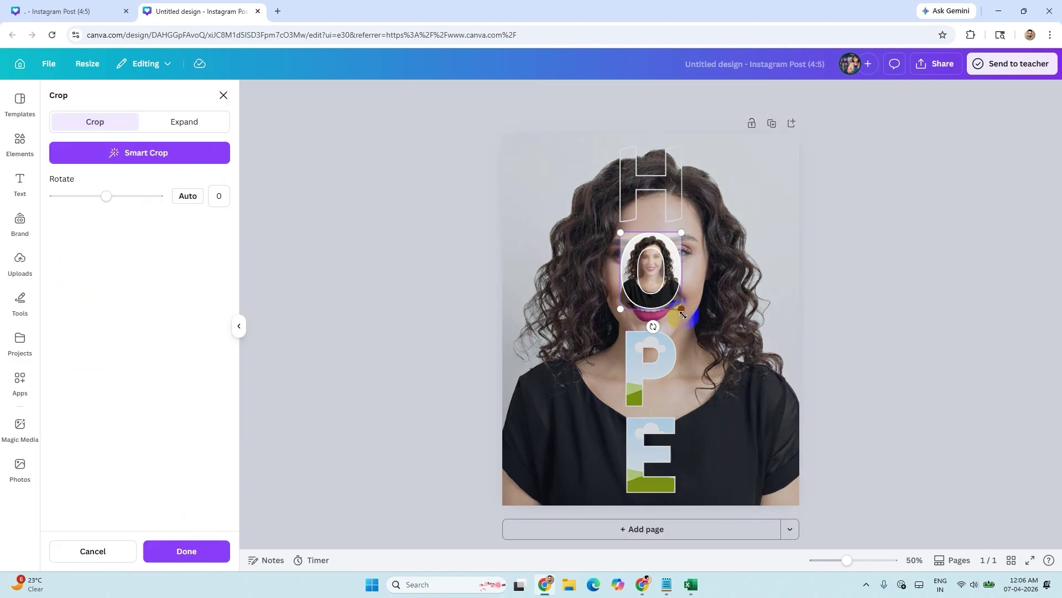
pyautogui.moveTo(724, 406); pyautogui.dragTo(607, 311)
pyautogui.moveTo(688, 364); pyautogui.dragTo(775, 522)
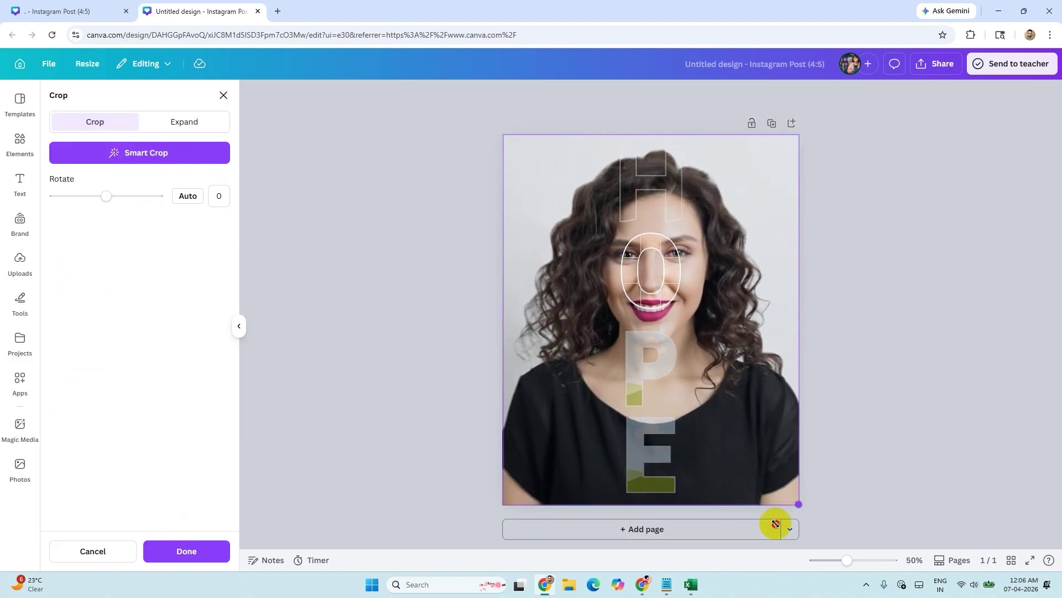
pyautogui.click(758, 340)
# Insert another portrait duplicate into the P frame and resize its crop so it matches the full-page portrait
pyautogui.click(757, 324)
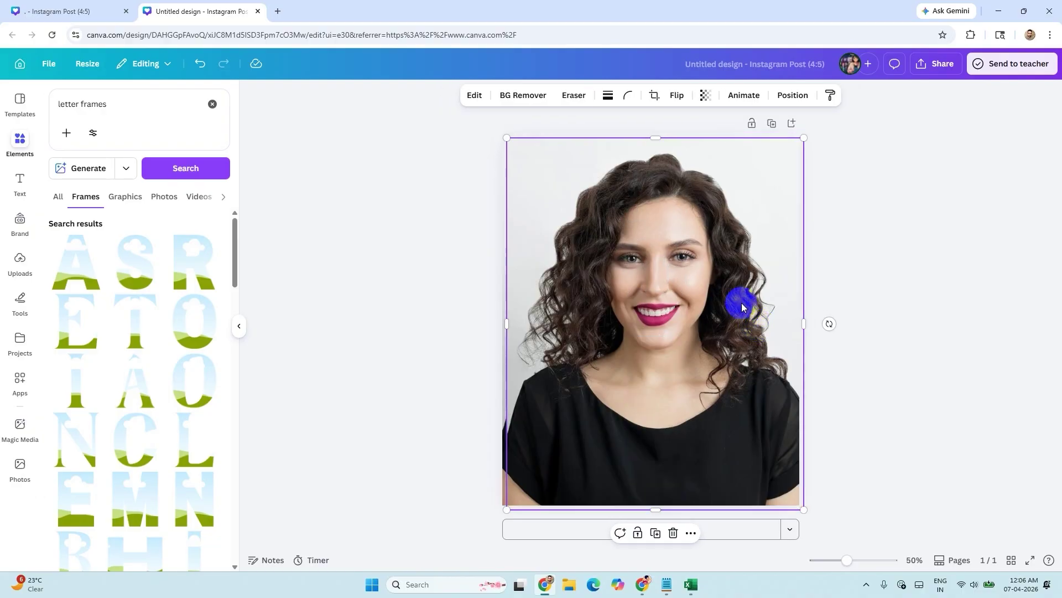
pyautogui.moveTo(742, 303); pyautogui.dragTo(765, 401)
pyautogui.moveTo(539, 257); pyautogui.dragTo(653, 354)
pyautogui.doubleClick(668, 359)
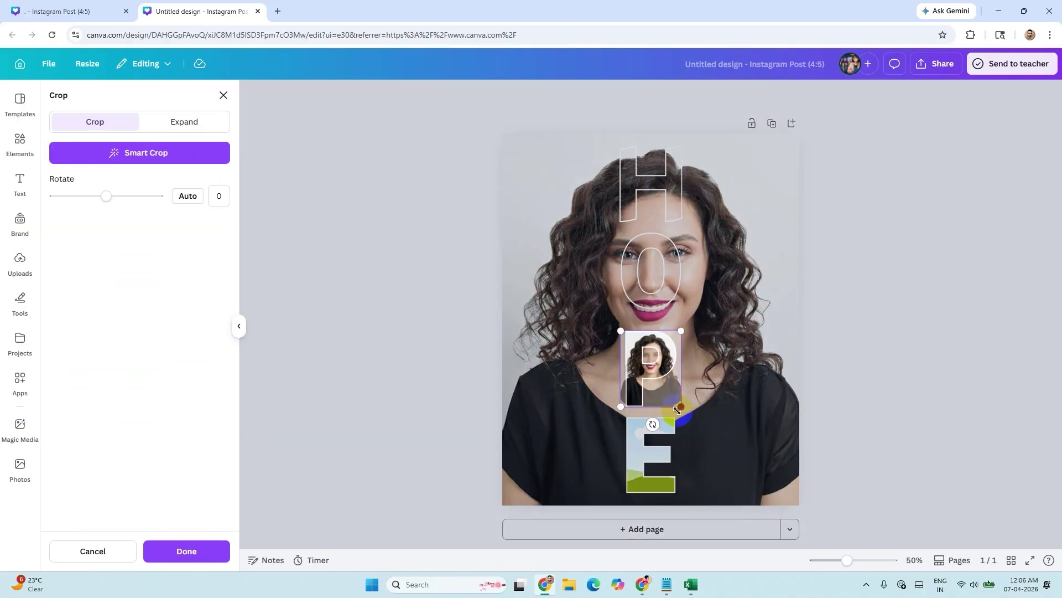
pyautogui.moveTo(695, 425); pyautogui.dragTo(750, 505)
pyautogui.moveTo(678, 362); pyautogui.dragTo(606, 278)
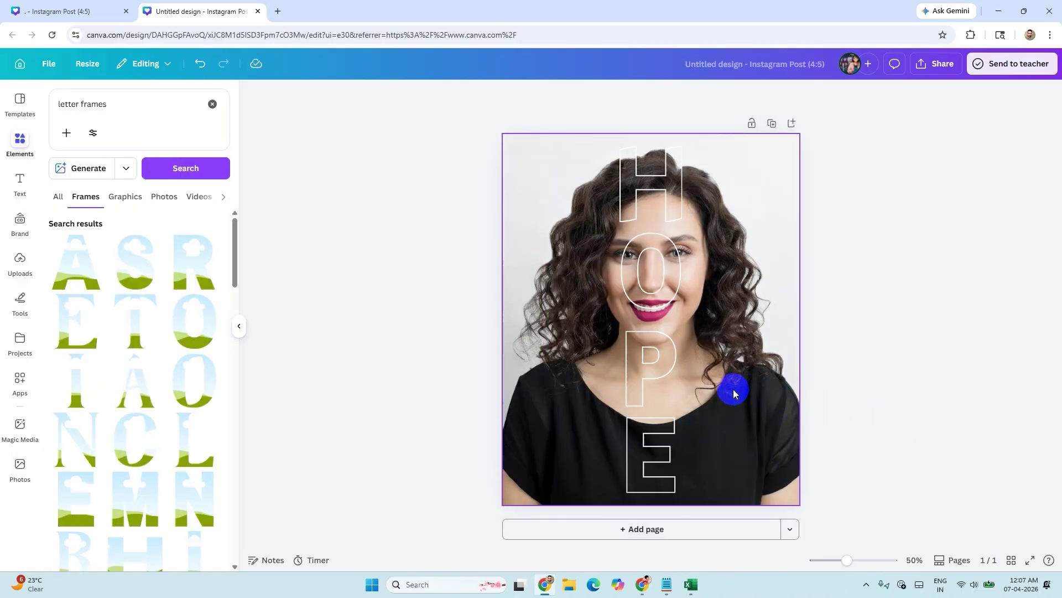
# Add a white rectangle about 564 × 1350 px, starting at the page's top-left corner and covering its left half
pyautogui.press('r')
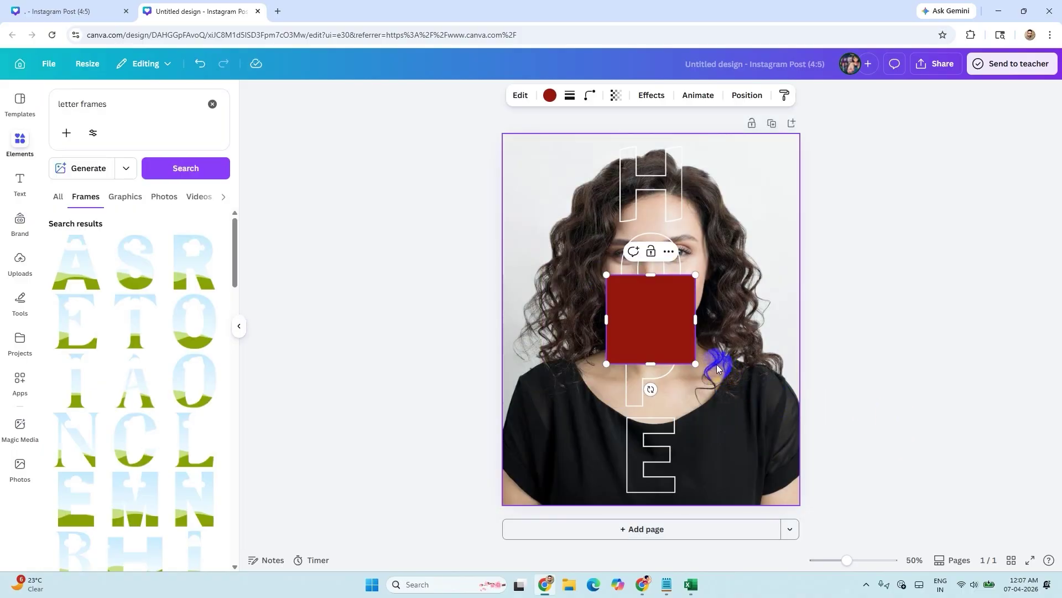
pyautogui.click(674, 324)
pyautogui.moveTo(674, 325); pyautogui.dragTo(586, 294)
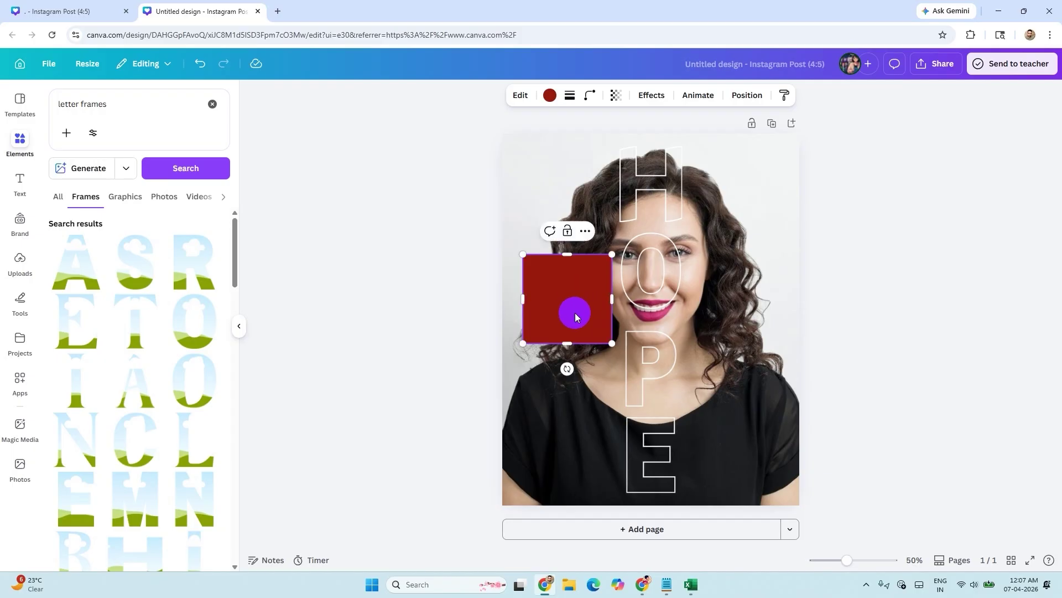
pyautogui.click(566, 280)
pyautogui.click(547, 98)
pyautogui.click(550, 96)
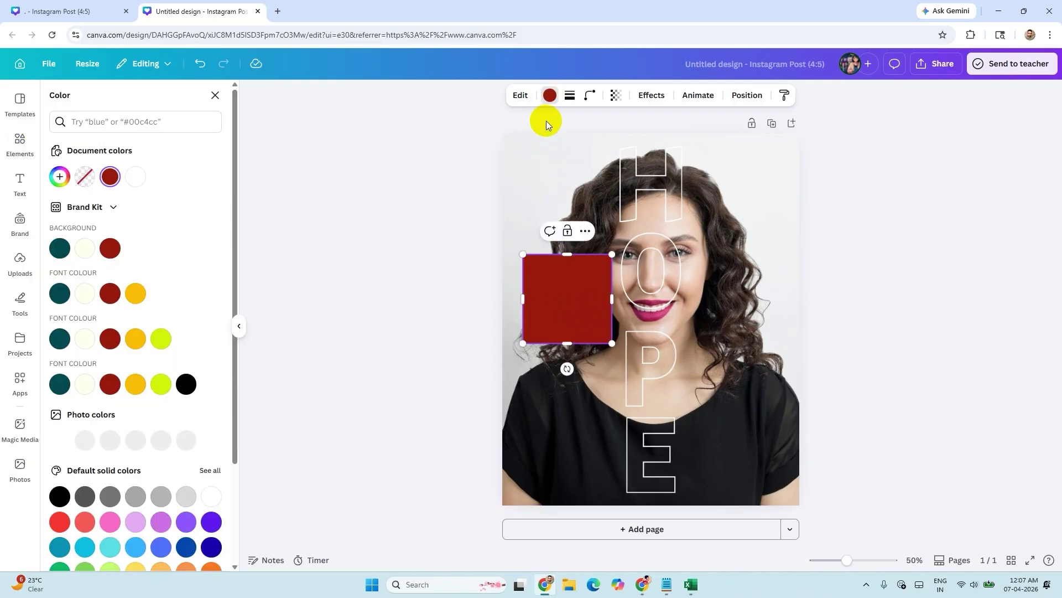
pyautogui.click(137, 176)
pyautogui.moveTo(556, 316); pyautogui.dragTo(536, 195)
pyautogui.moveTo(589, 225); pyautogui.dragTo(657, 510)
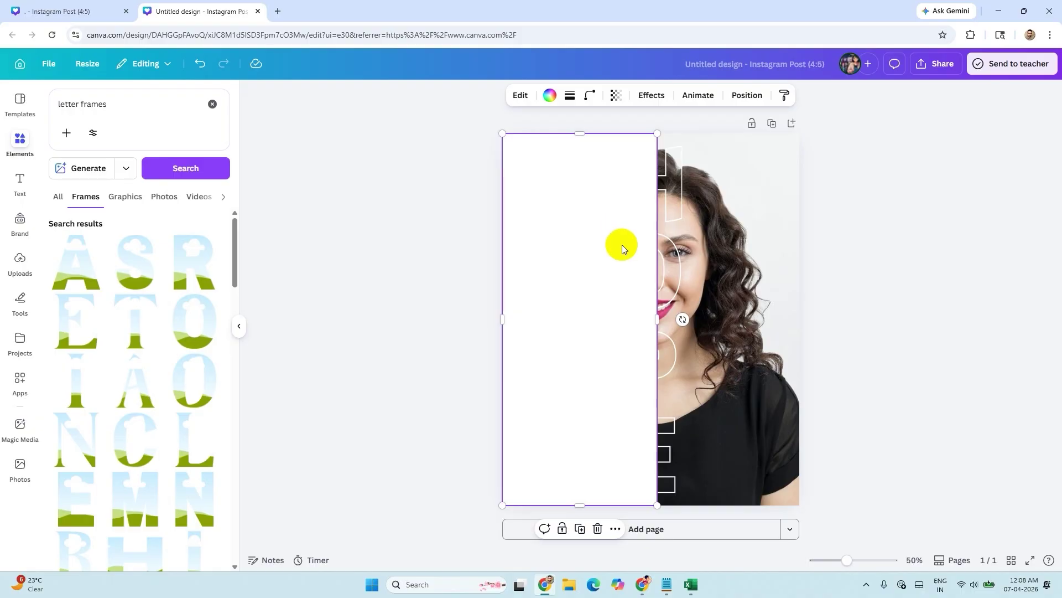
# Reorder the white rectangle's layer to sit directly above the portrait and beneath the letter frames
pyautogui.click(746, 96)
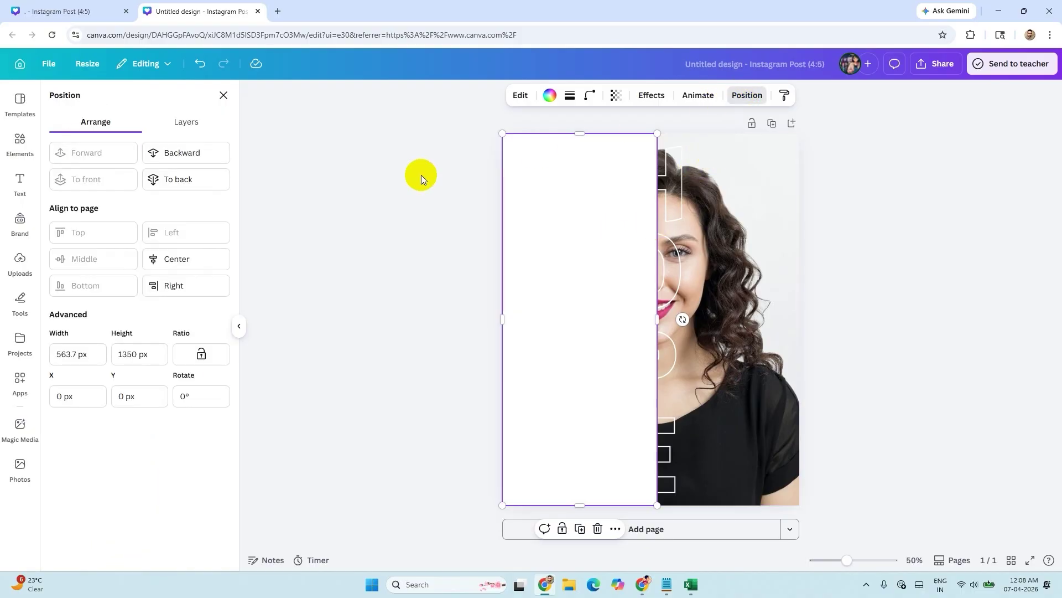
pyautogui.click(183, 131)
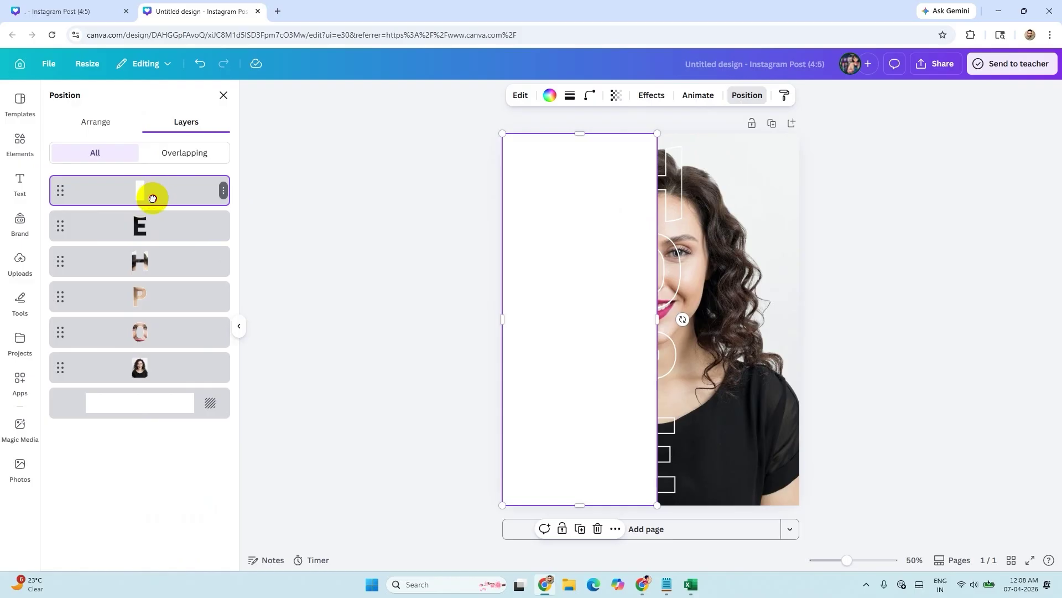
pyautogui.moveTo(153, 198); pyautogui.dragTo(132, 356)
pyautogui.click(945, 317)
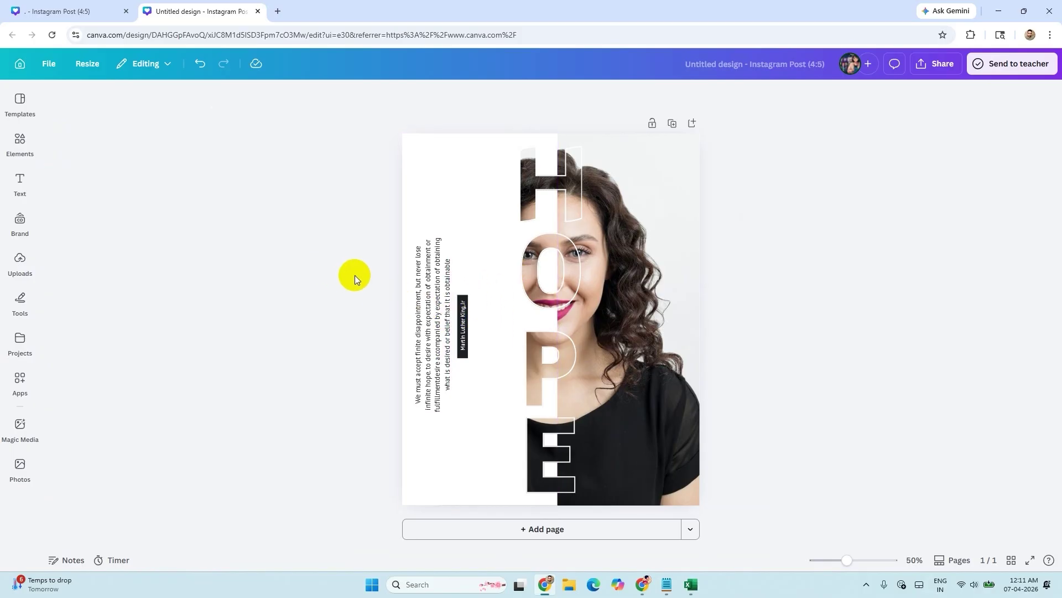
# Open the elements library for adding more graphics to the design
pyautogui.click(17, 148)
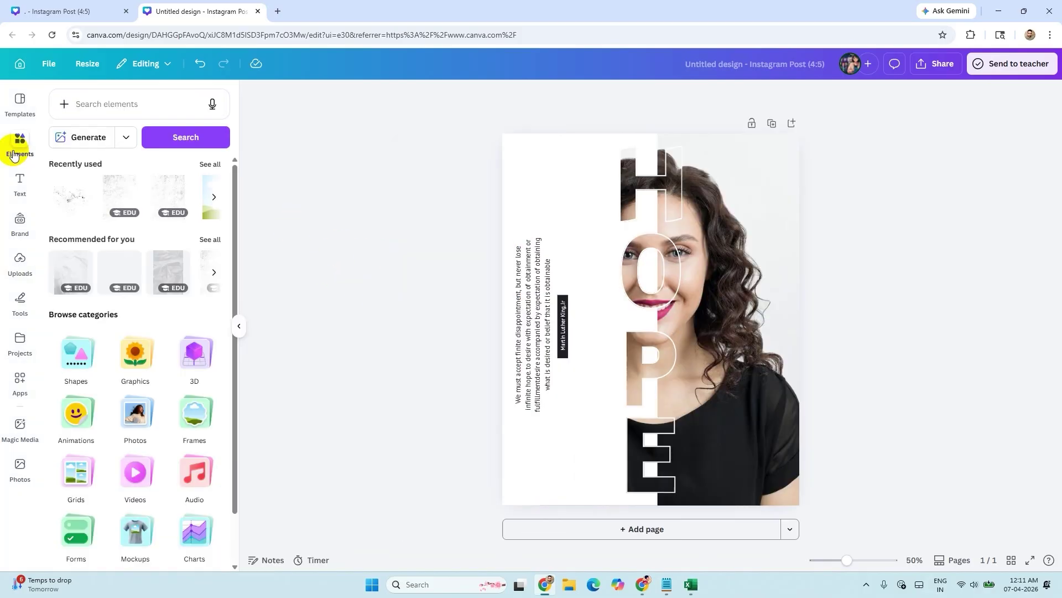